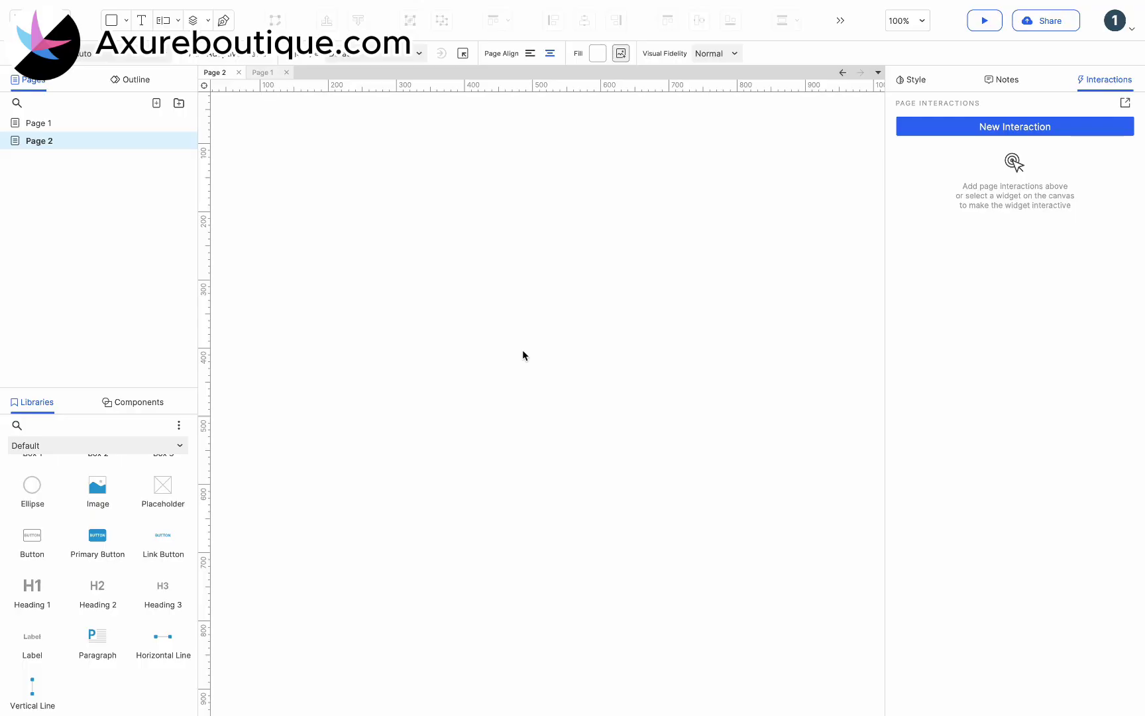
Step: Add an image widget to Page 2, size it 480 × 320 at X 91, Y 220, and name it Small
left_click_drag(110, 485, 357, 266)
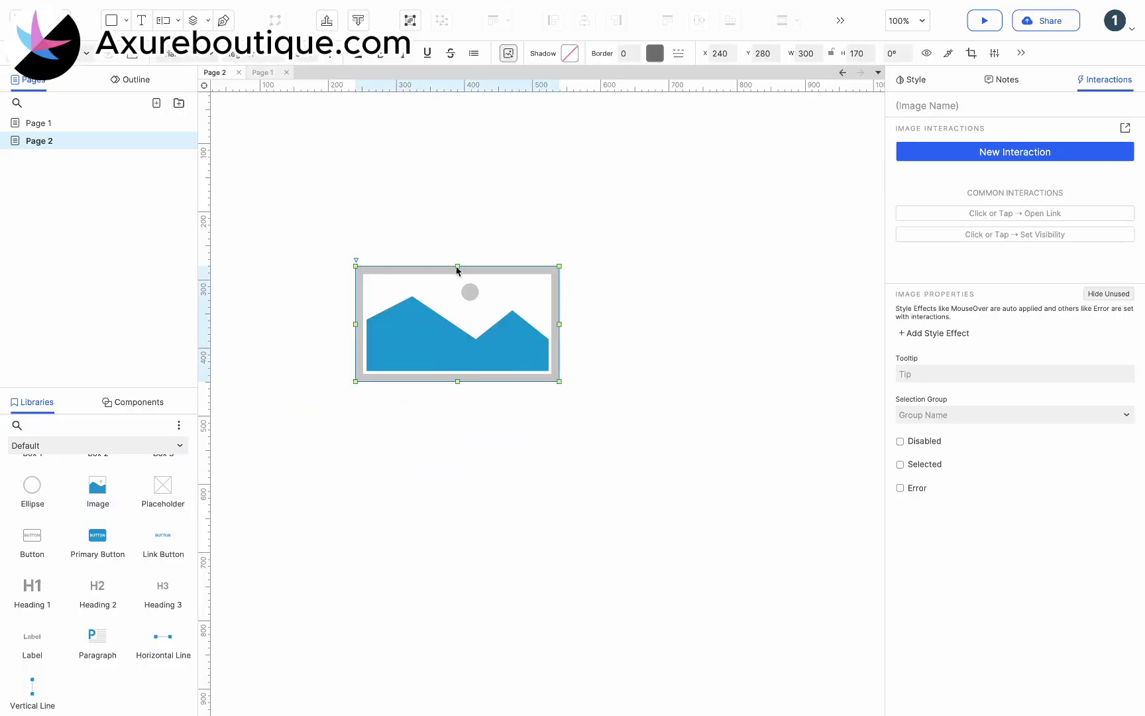
left_click_drag(457, 381, 456, 401)
left_click_drag(559, 401, 675, 481)
left_click_drag(575, 375, 461, 325)
left_click(923, 104)
type("Small")
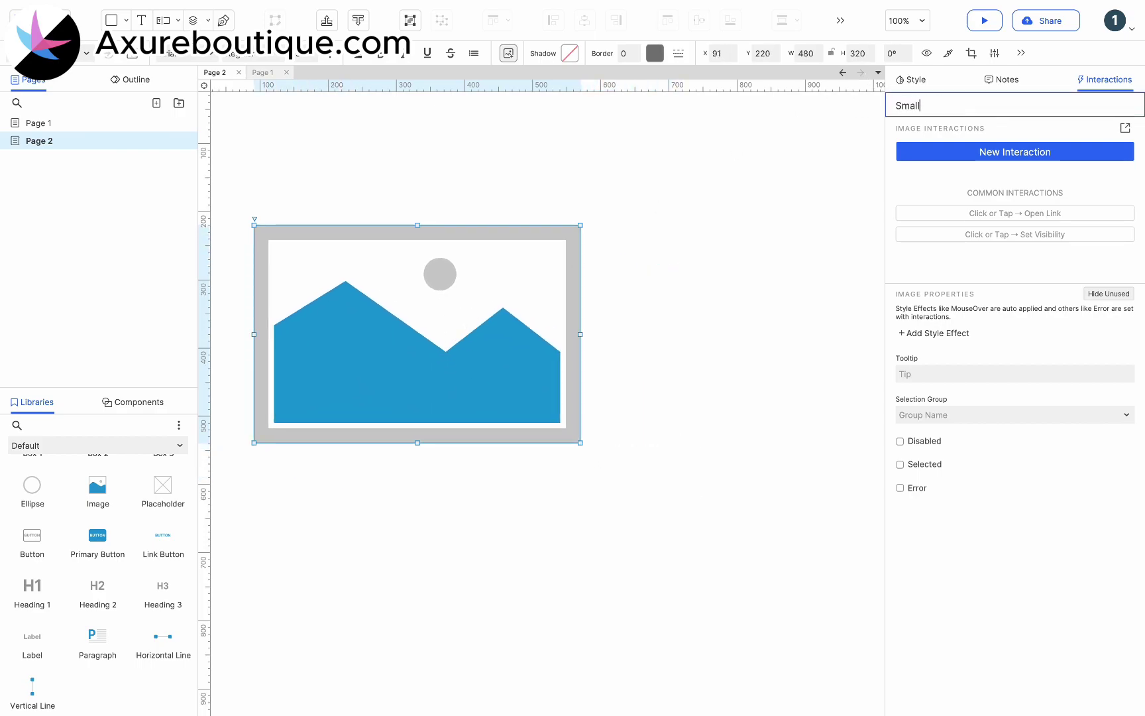
Step: Load the phone photo (bagus-herna…plash (1).jpg) into the Small image and accept optimizing it
double_click(426, 331)
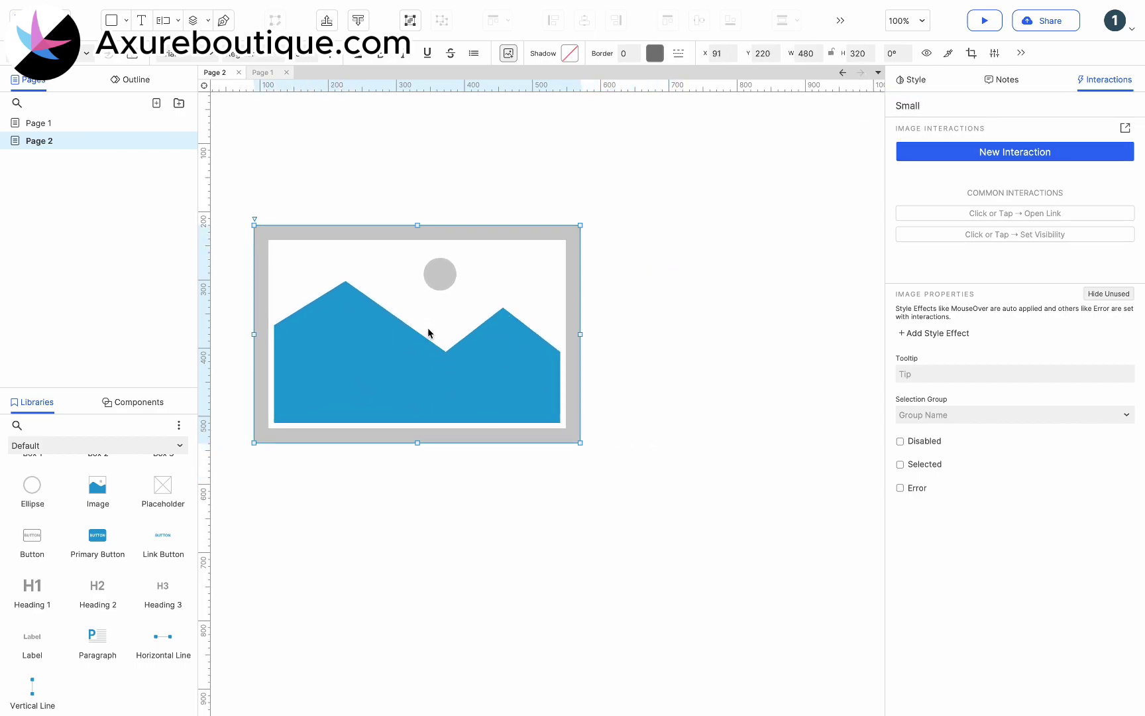
double_click(494, 157)
left_click(605, 278)
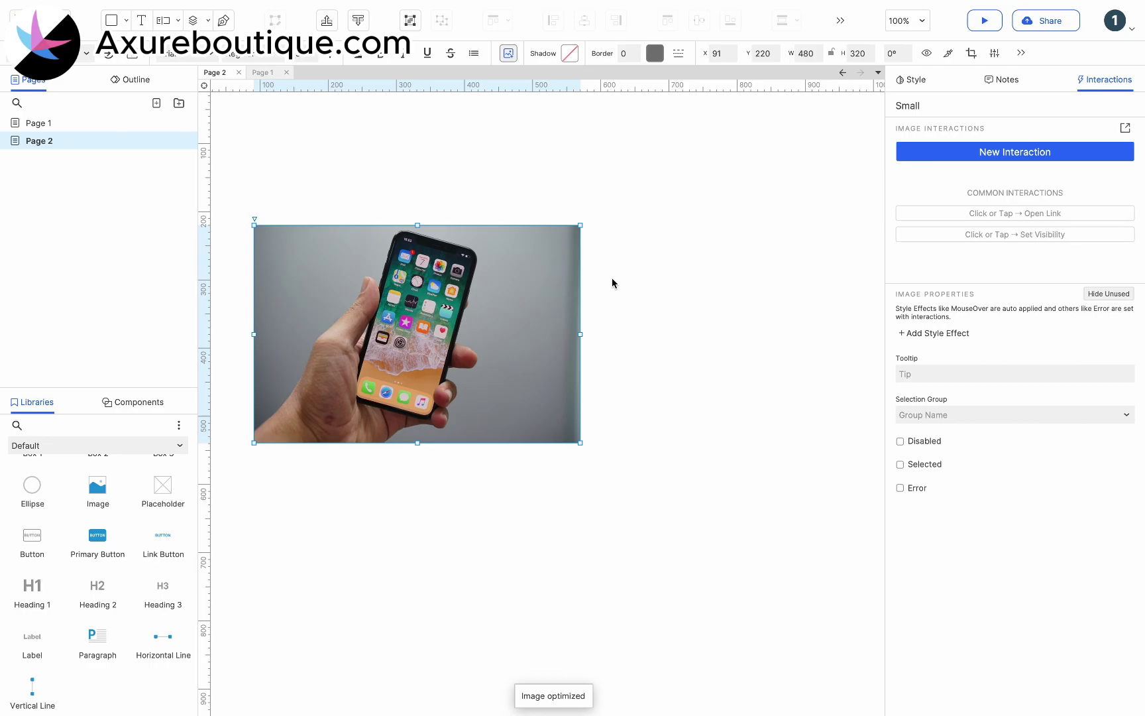
Step: Place a 71 × 71 borderless box over the phone's screen at X 260, Y 380 and fill it with the recent semi-transparent yellow
scroll(152, 477, "up", 2)
left_click_drag(204, 442, 396, 398)
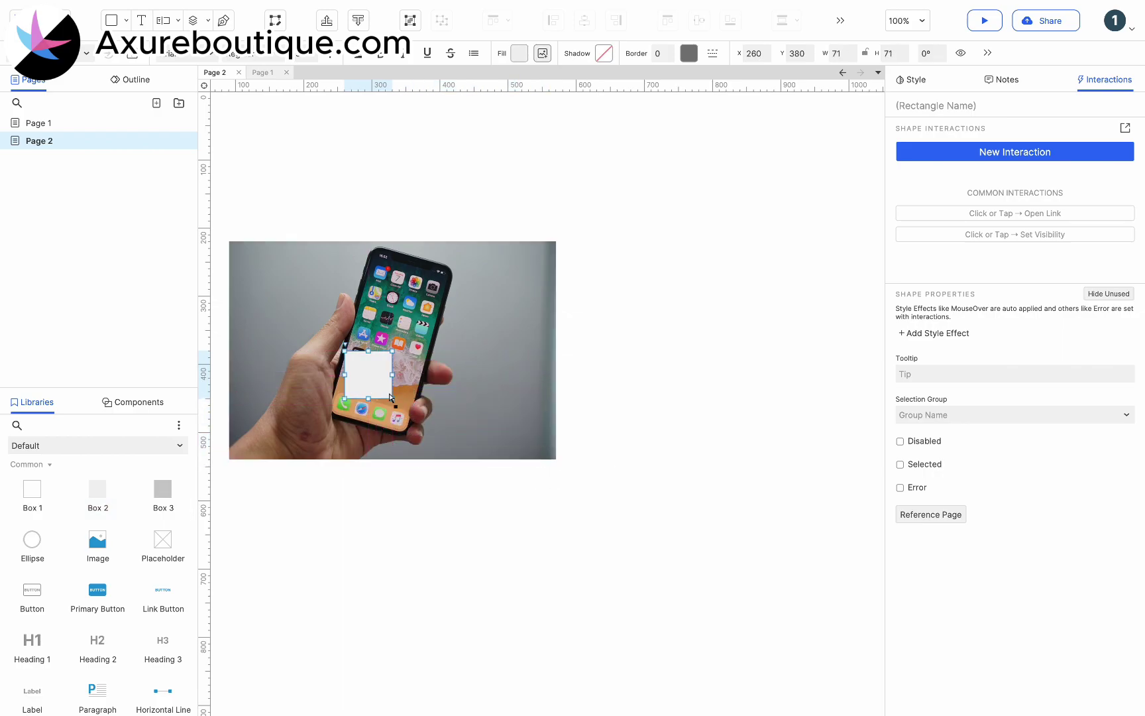
left_click(520, 54)
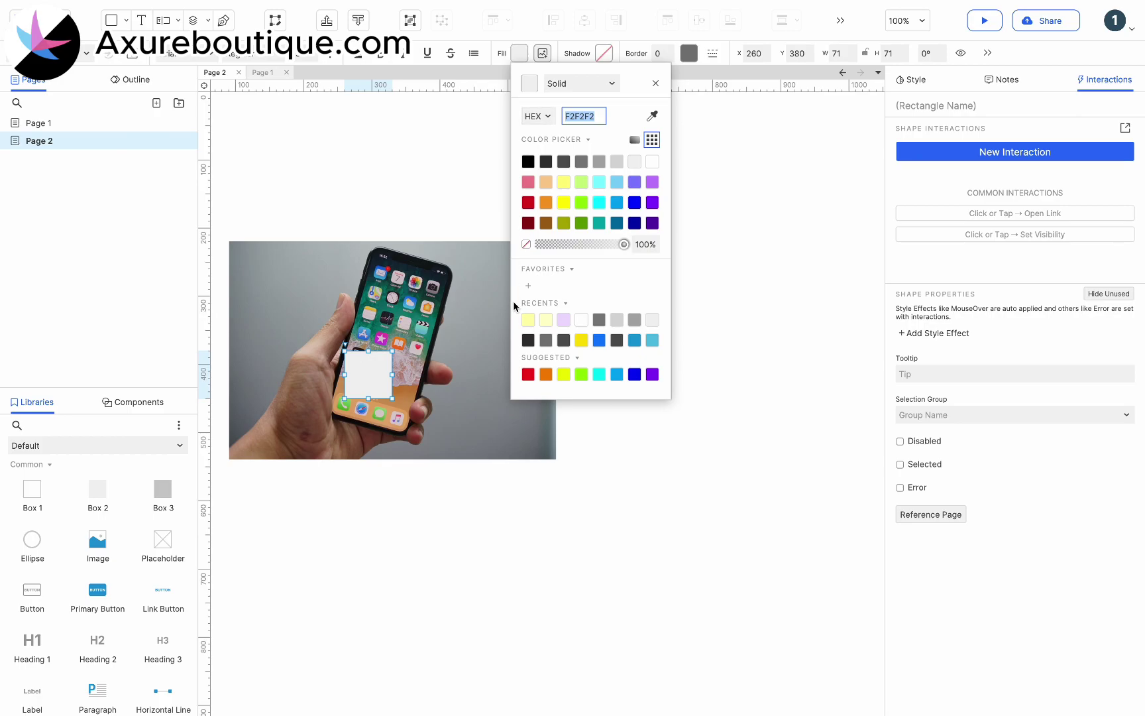
left_click(529, 321)
left_click(363, 370)
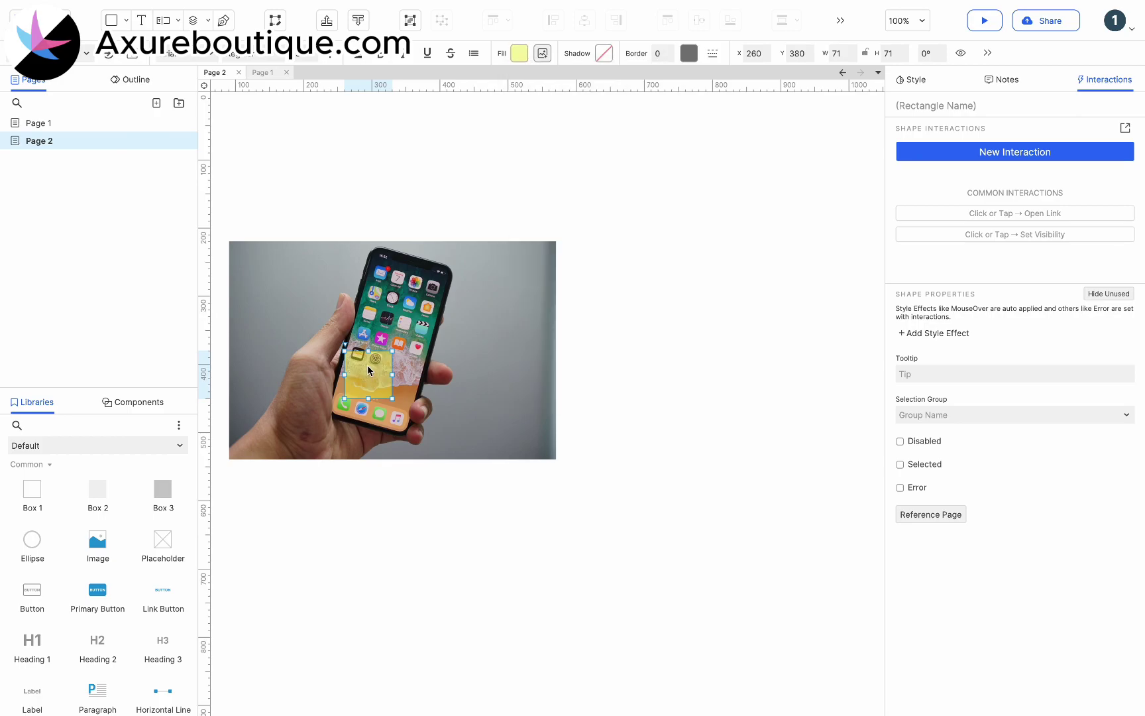
Step: Name the yellow square Magnifier and set it hidden
left_click(912, 100)
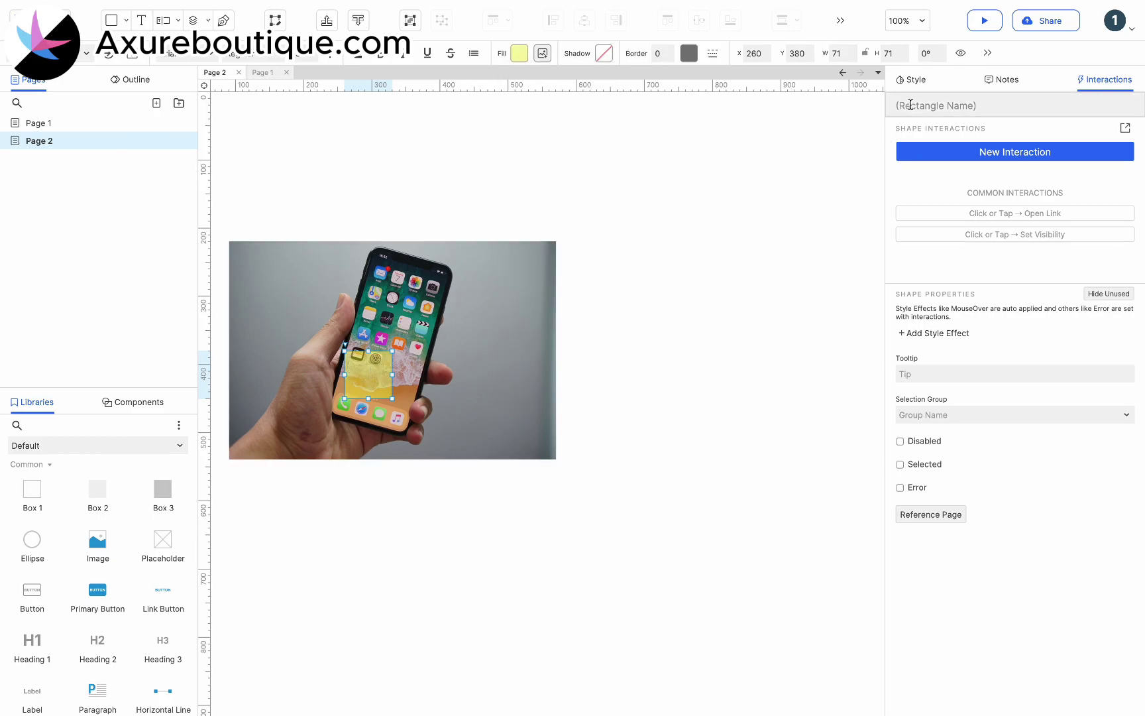
type("Magnifier")
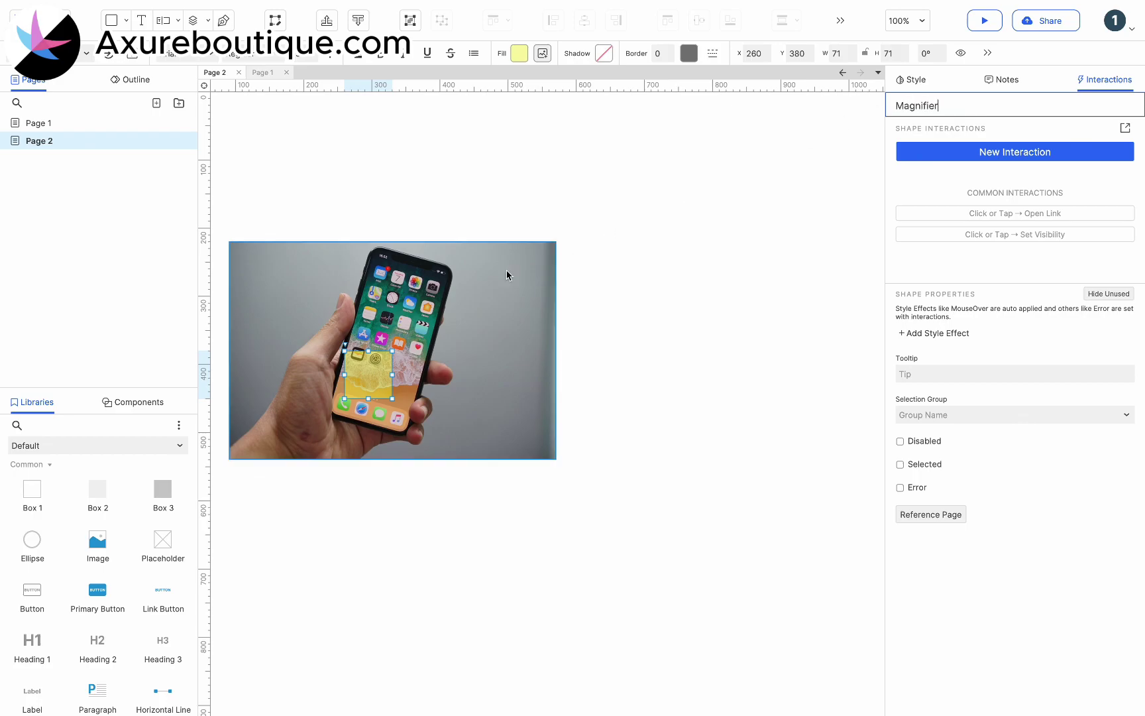
right_click(379, 376)
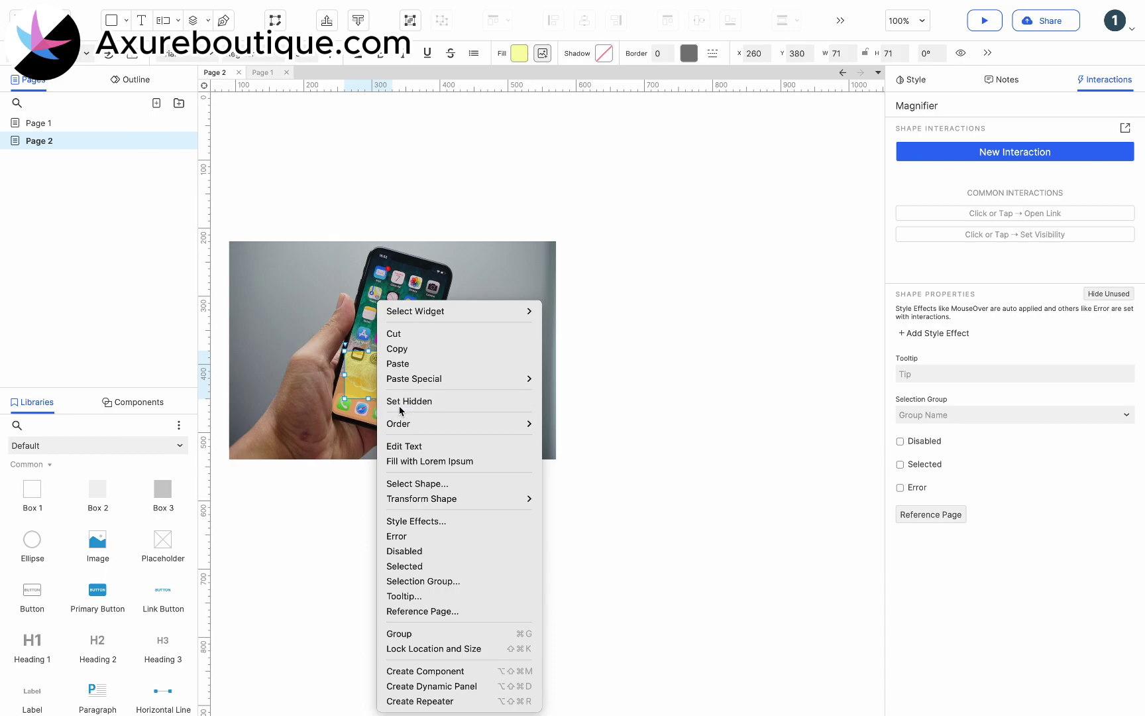
left_click(400, 401)
left_click(638, 323)
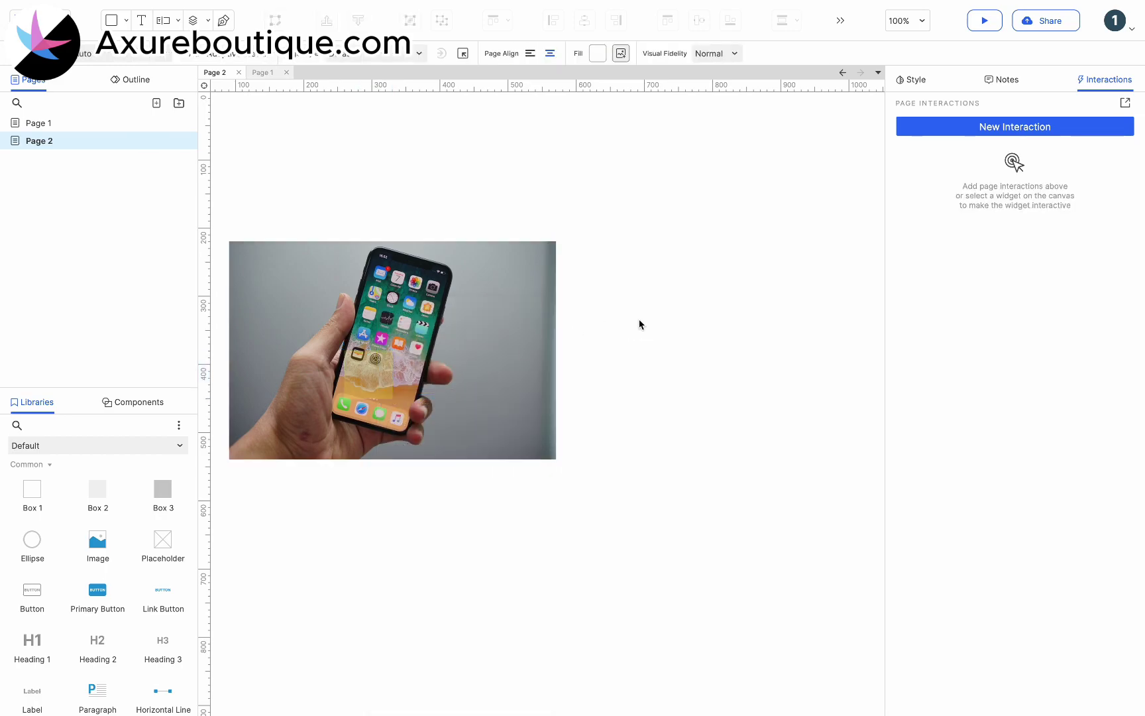
Step: Add a 480 × 320 dynamic panel beside the photo at X 620, Y 220 and name it Container
scroll(138, 563, "down", 5)
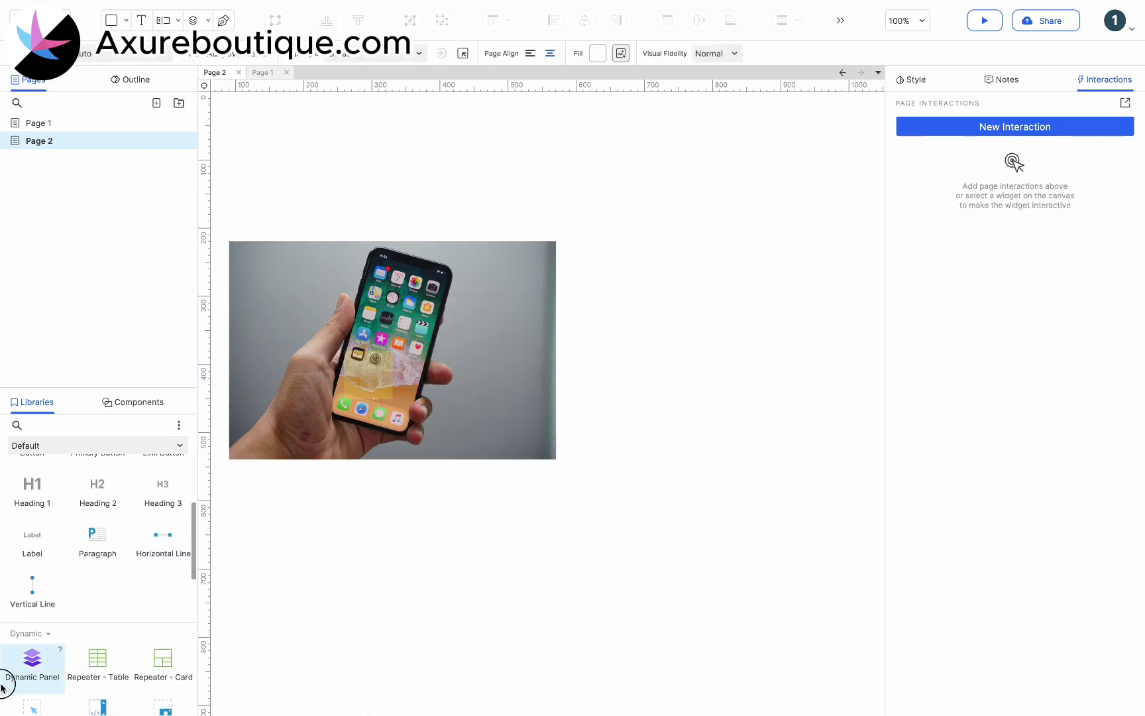
left_click_drag(2, 688, 296, 242)
left_click_drag(500, 357, 623, 459)
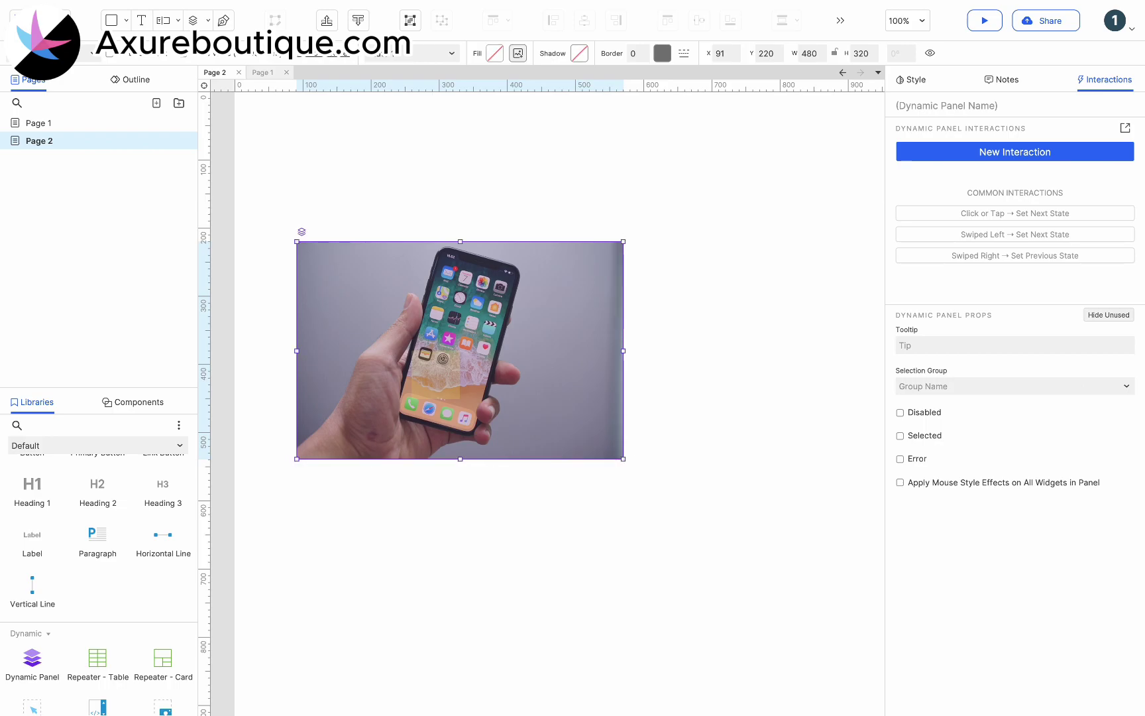
left_click_drag(391, 334, 749, 338)
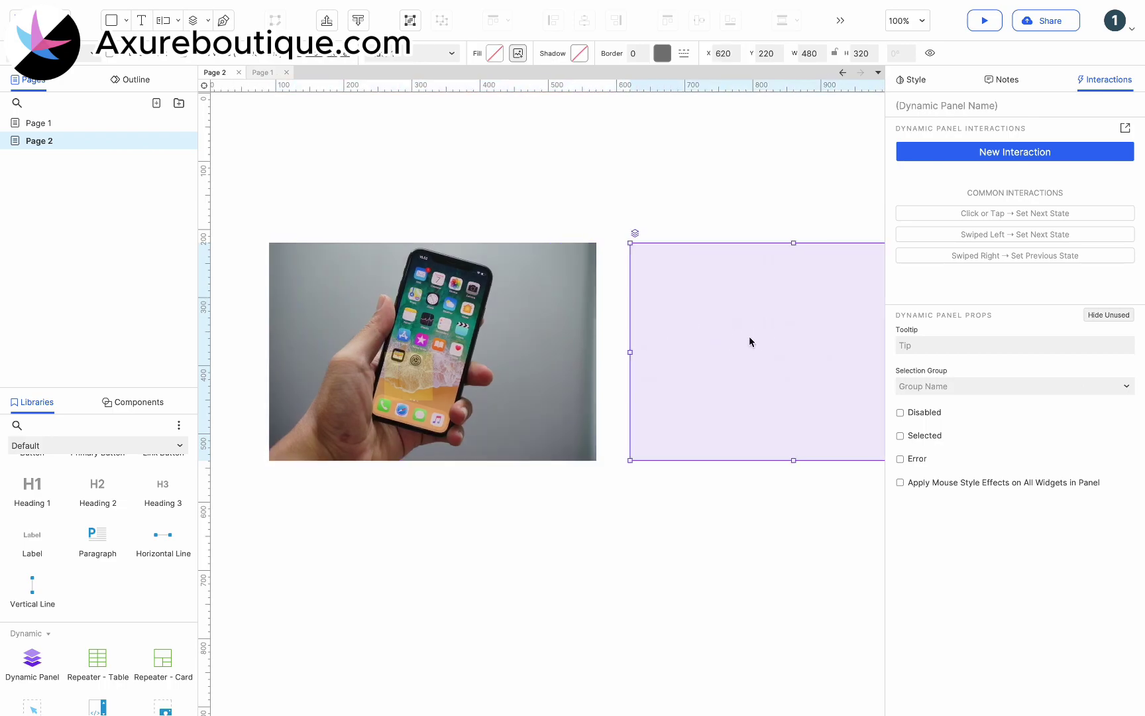
left_click(957, 106)
type("Cont")
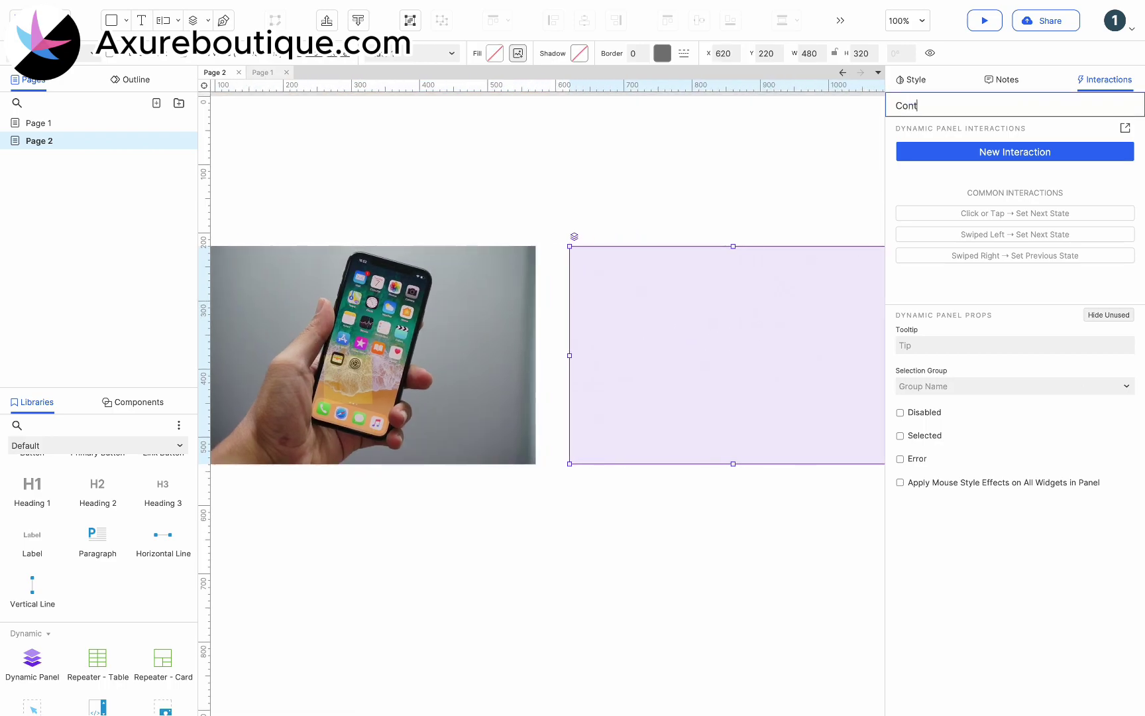
Step: Inside Container's State 1, place an image widget at X 0, Y 0 and load the same phone photo at full size, optimized
double_click(728, 273)
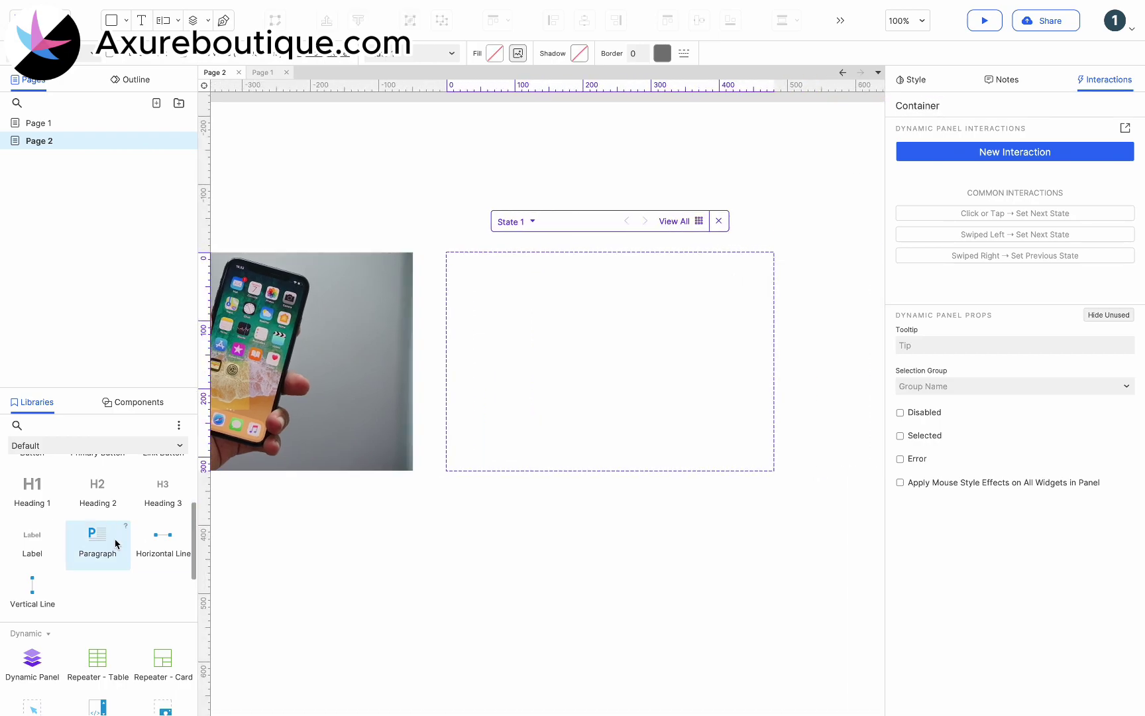
scroll(110, 544, "up", 3)
left_click_drag(113, 540, 444, 251)
double_click(501, 296)
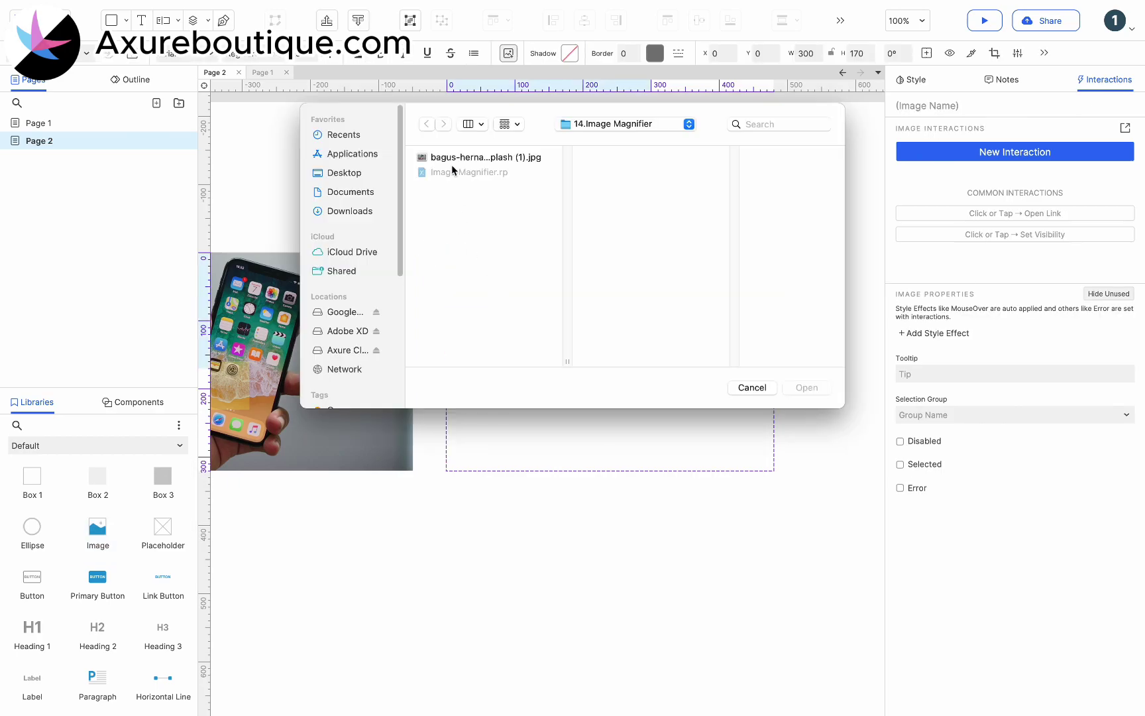
double_click(452, 156)
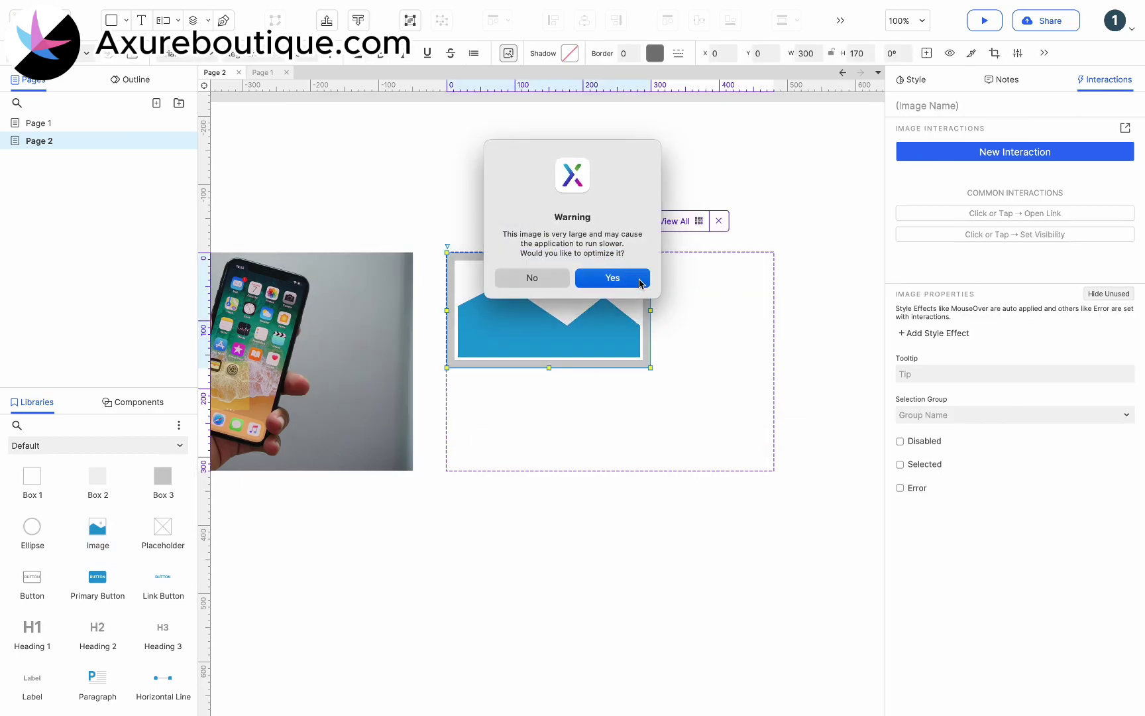
left_click(612, 277)
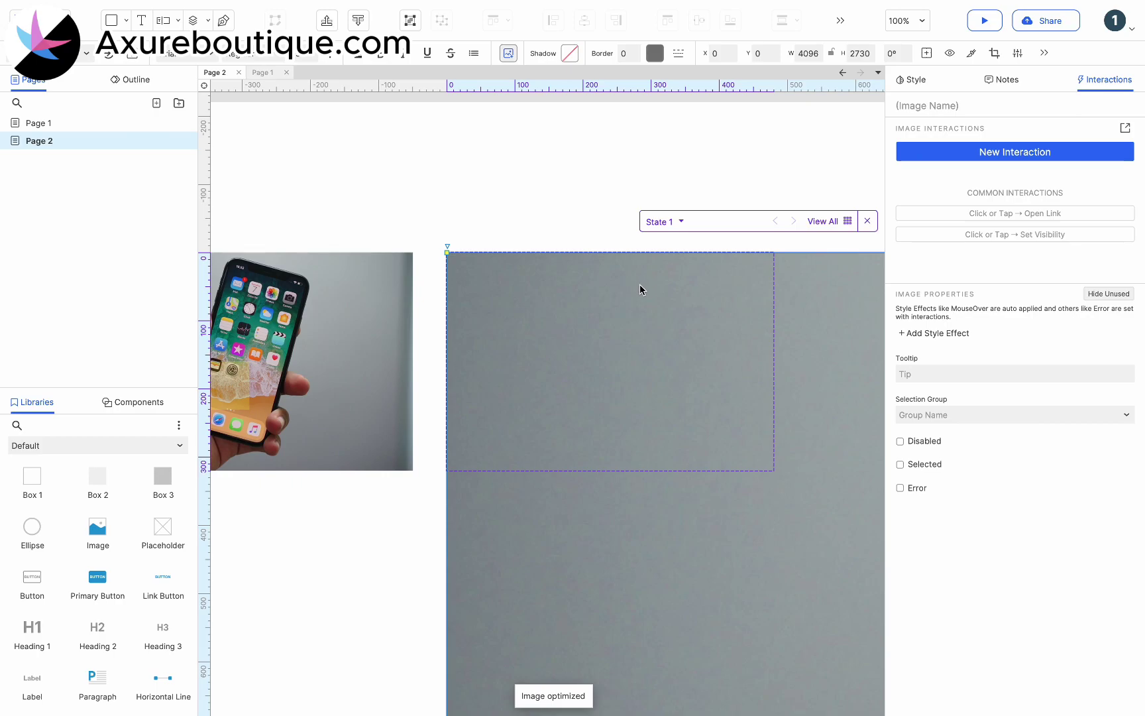
Step: Name the full-size image Large and leave the editing of the Container panel
left_click(934, 105)
type("Large")
left_click(608, 192)
left_click(608, 191)
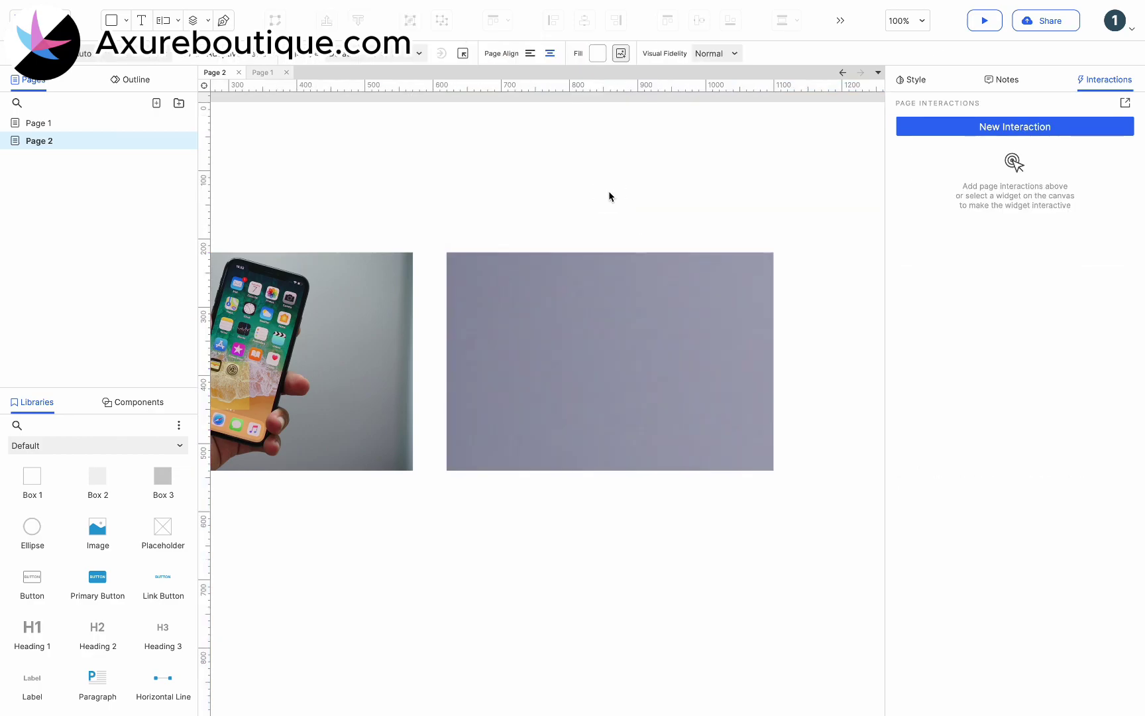
Step: Set the Container dynamic panel hidden
left_click(584, 285)
right_click(584, 283)
left_click(629, 382)
left_click(576, 181)
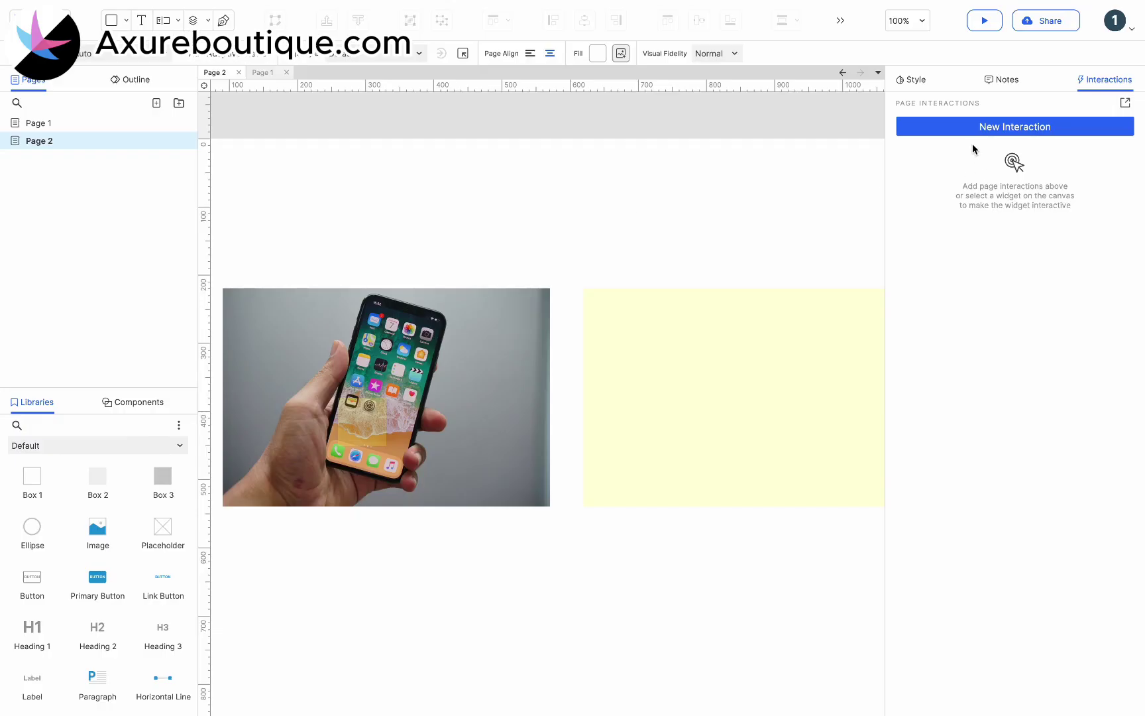
Step: Add a Page Loaded interaction to the page with a Set Variable Value action targeting OnLoadVariable
left_click(970, 132)
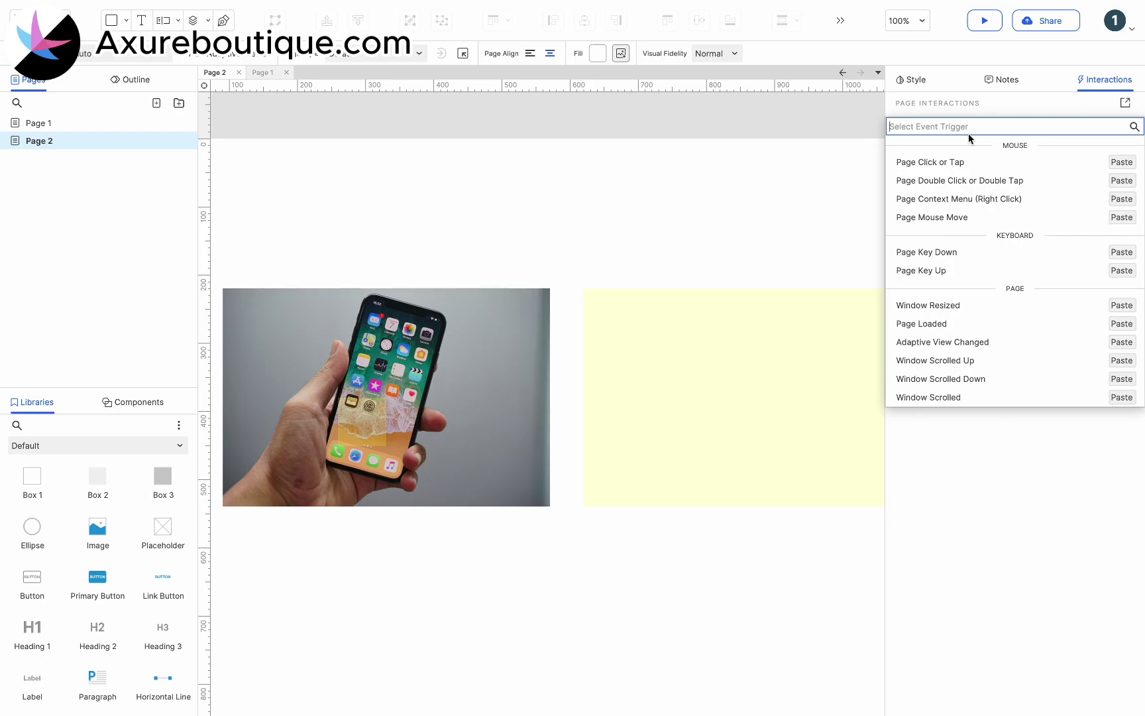
left_click(933, 324)
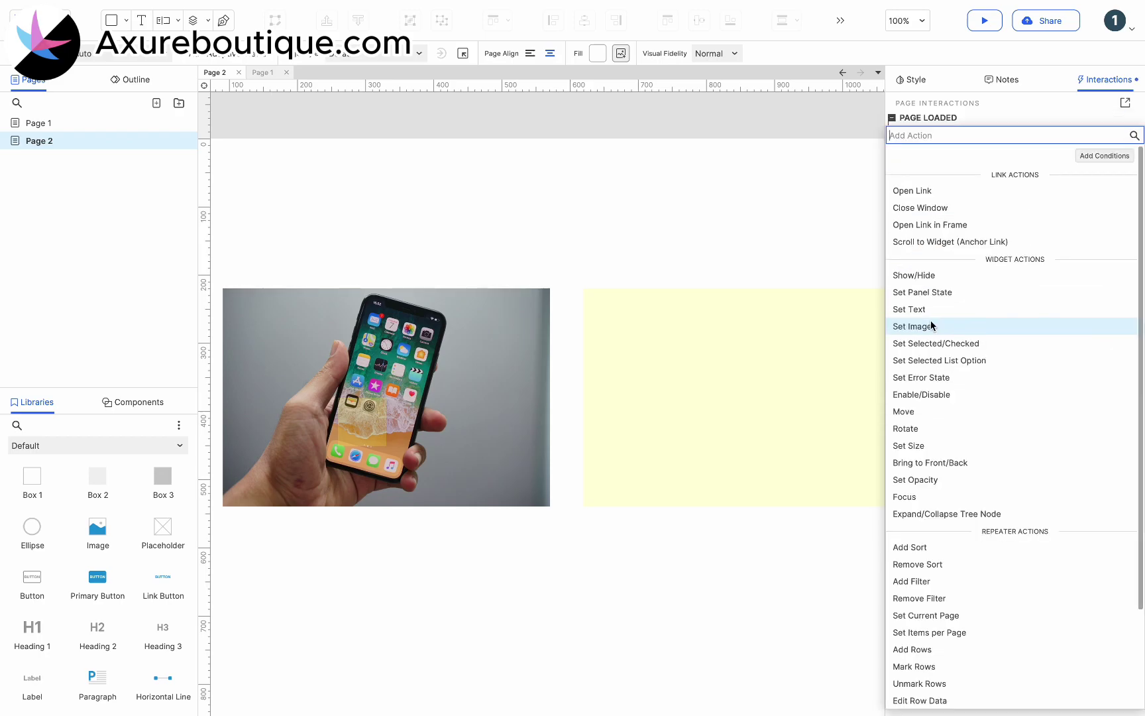
scroll(931, 324, "down", 3)
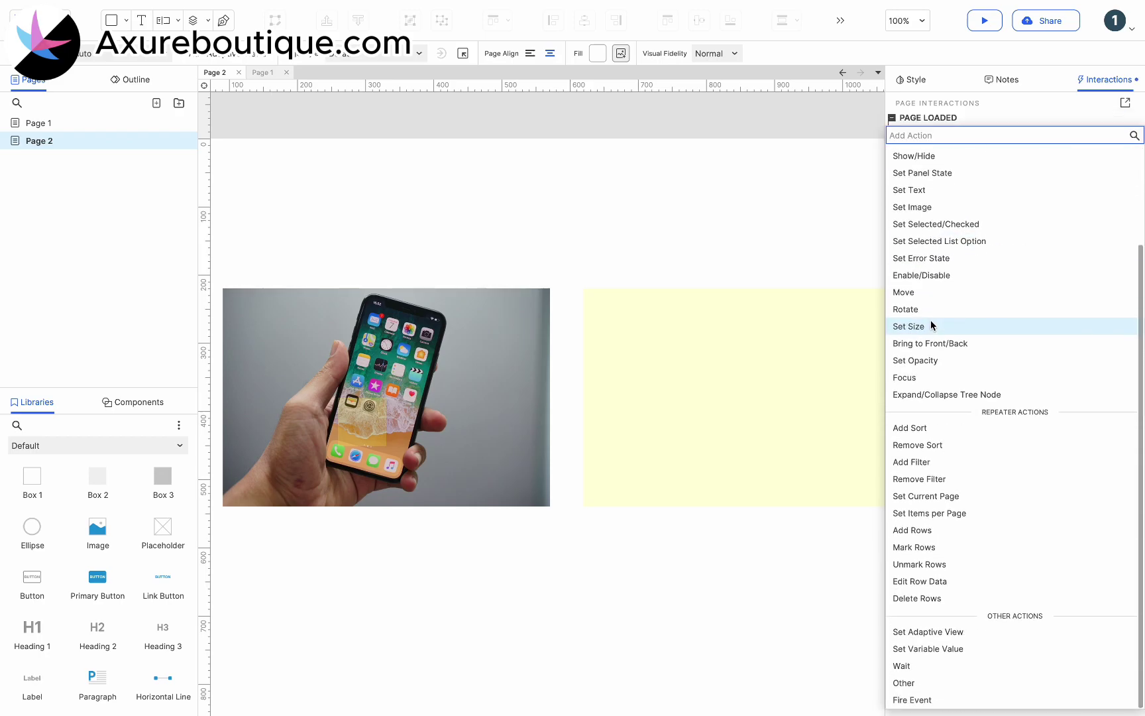
left_click(923, 651)
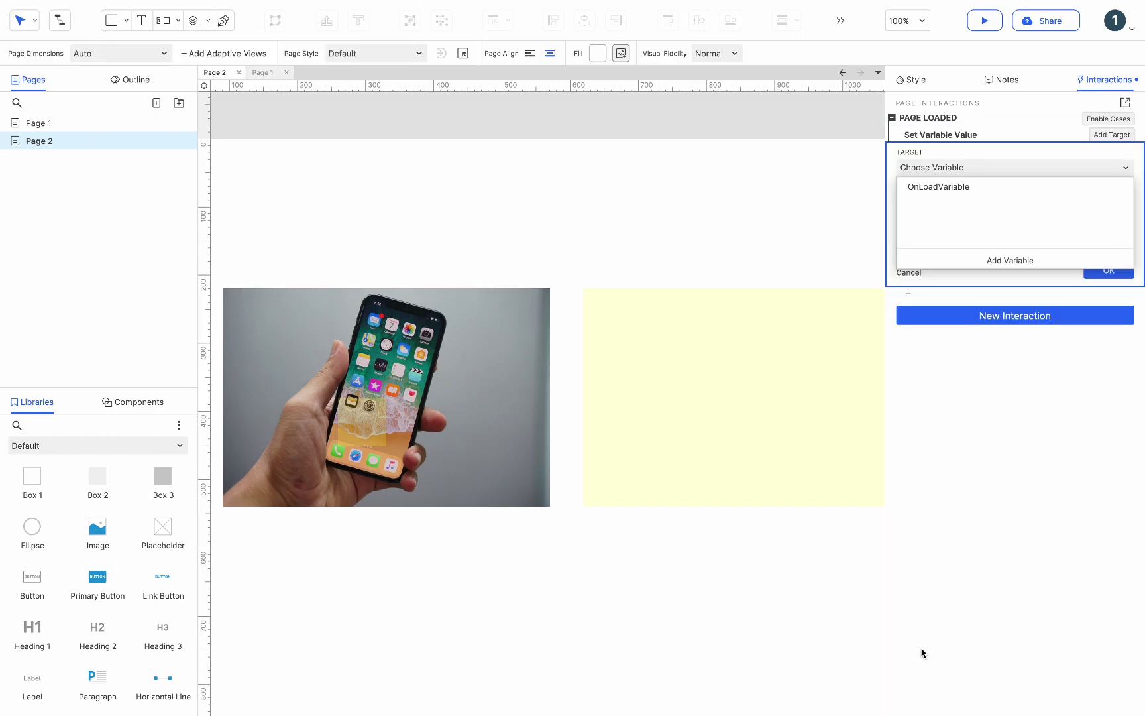
left_click(964, 196)
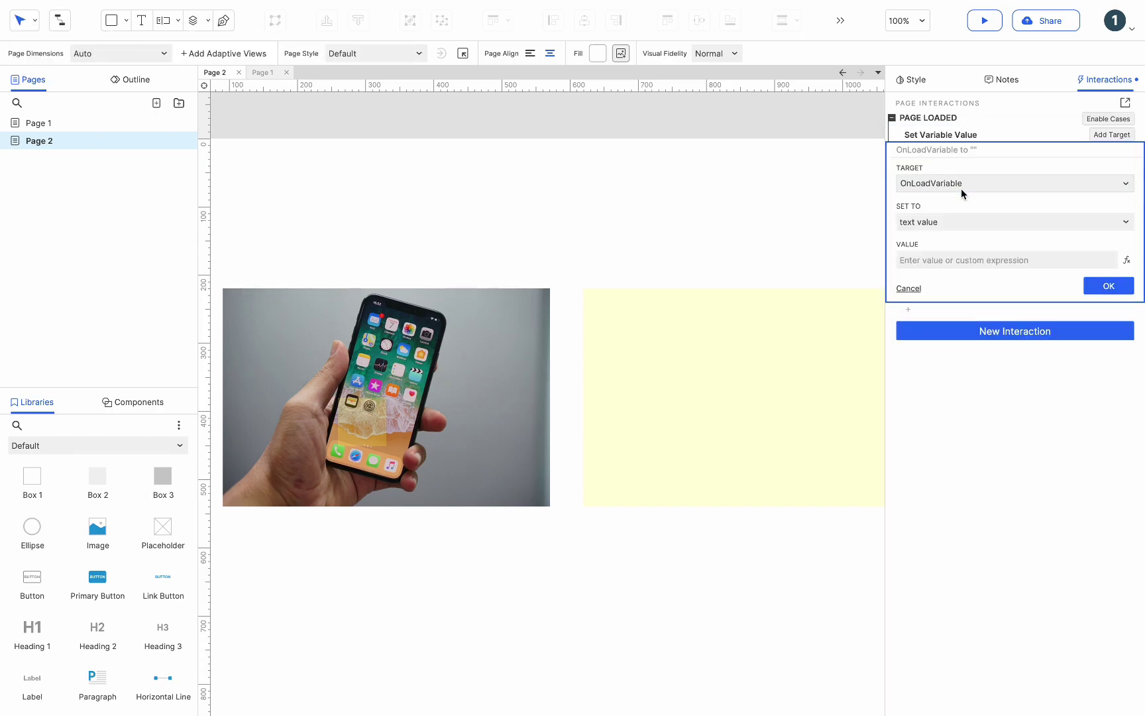
Step: In the variable's value editor, add local variables LVAR1 for the widget Large and LVAR2 for the widget Small
left_click(1127, 260)
left_click(400, 387)
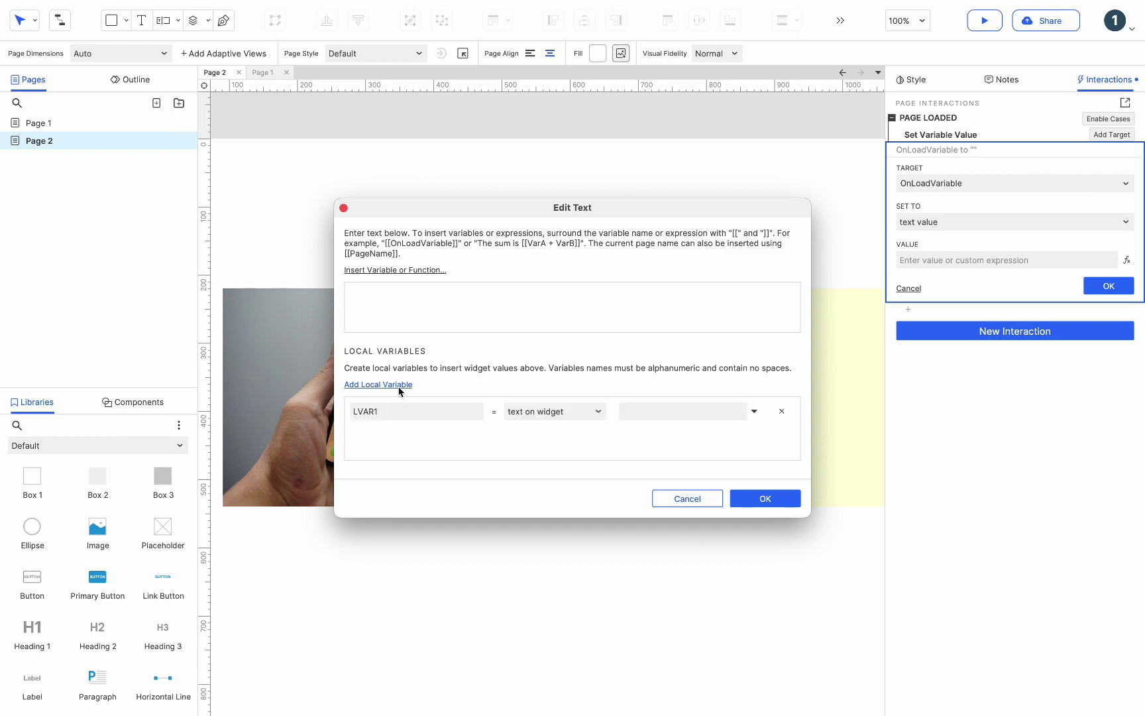
left_click(400, 387)
left_click(569, 412)
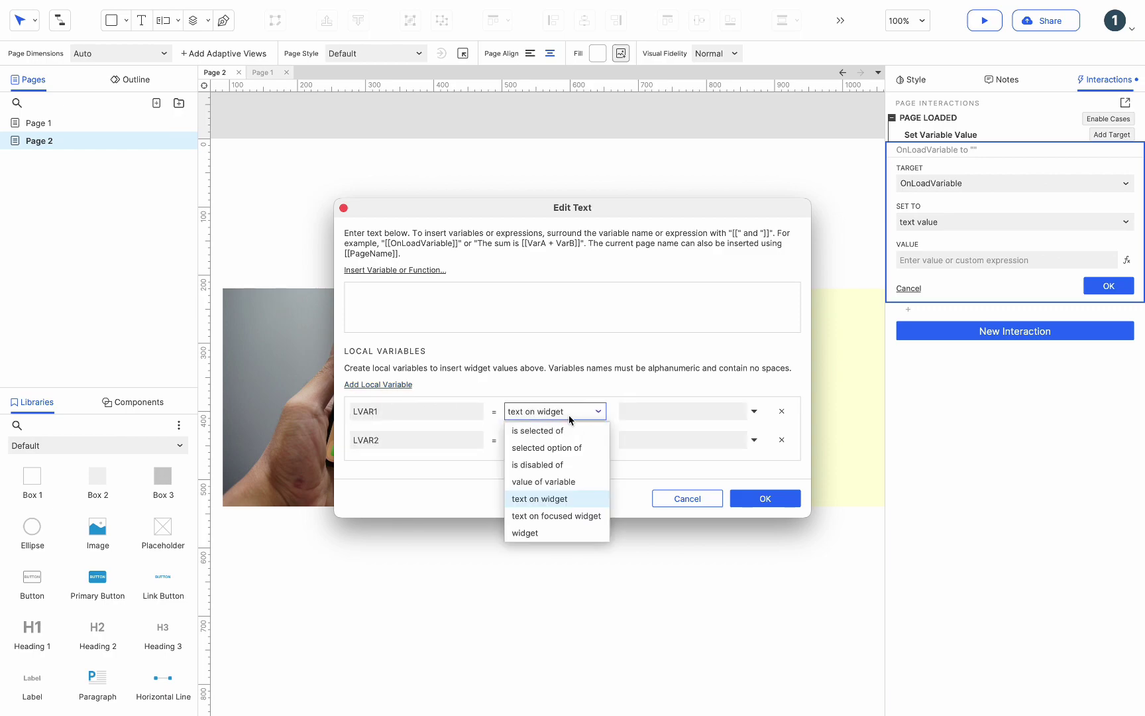
left_click(536, 533)
left_click(648, 411)
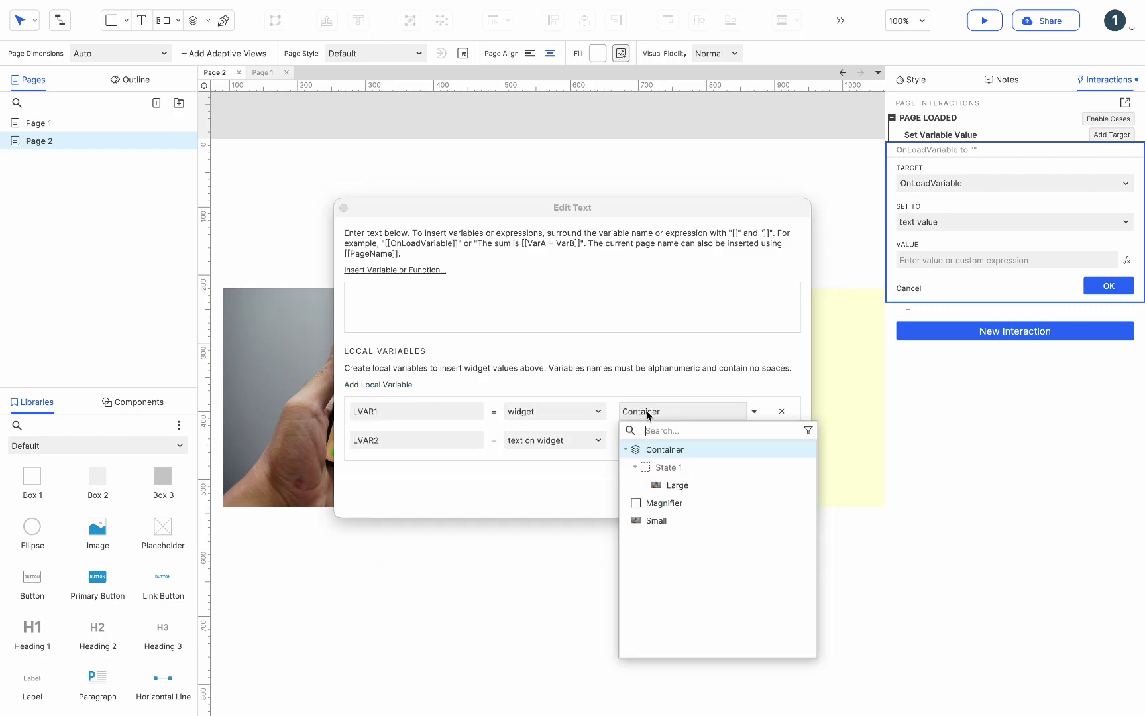
left_click(662, 486)
left_click(576, 438)
left_click(526, 561)
left_click(658, 442)
left_click(656, 549)
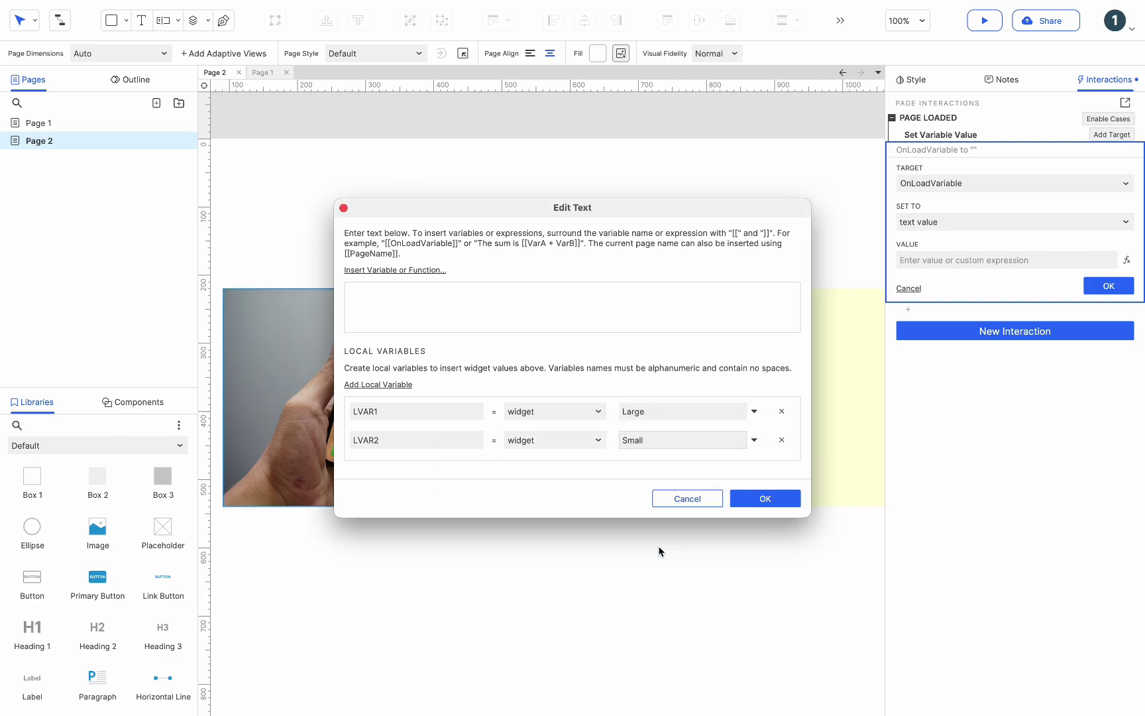
Step: Set the OnLoadVariable value to the expression [[LVAR1.width/LVAR2.width]] and confirm the action
left_click(404, 269)
left_click(395, 363)
type(".width/")
left_click_drag(409, 292, 354, 292)
key("ctrl+c")
left_click(410, 292)
key("ctrl+v")
left_click(435, 292)
key("BackSpace")
type("2")
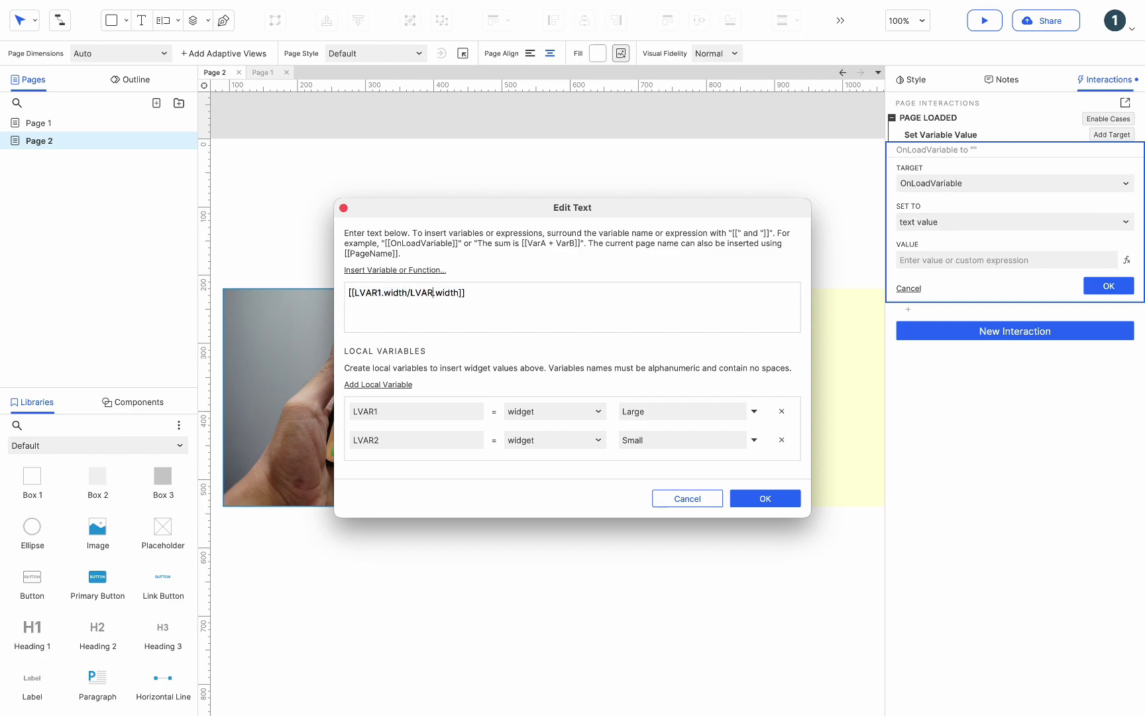
left_click(764, 498)
left_click(1108, 286)
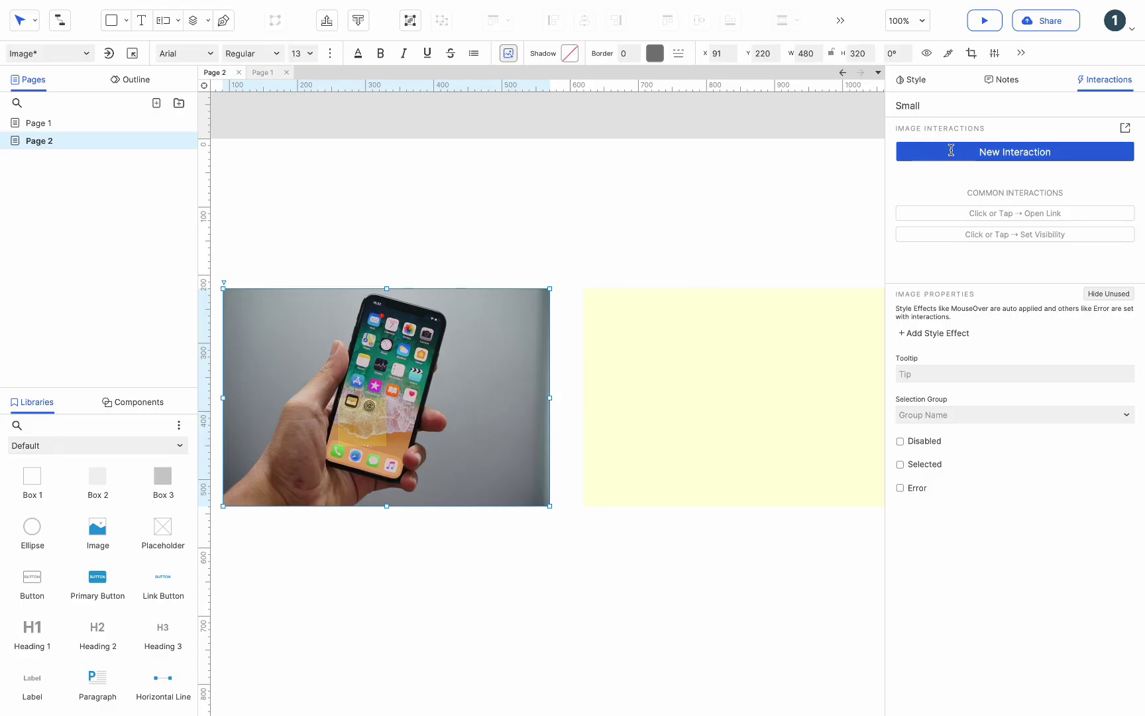
Step: Add a Mouse Move interaction to the Small image with a Show/Hide action that shows the Container
left_click(950, 151)
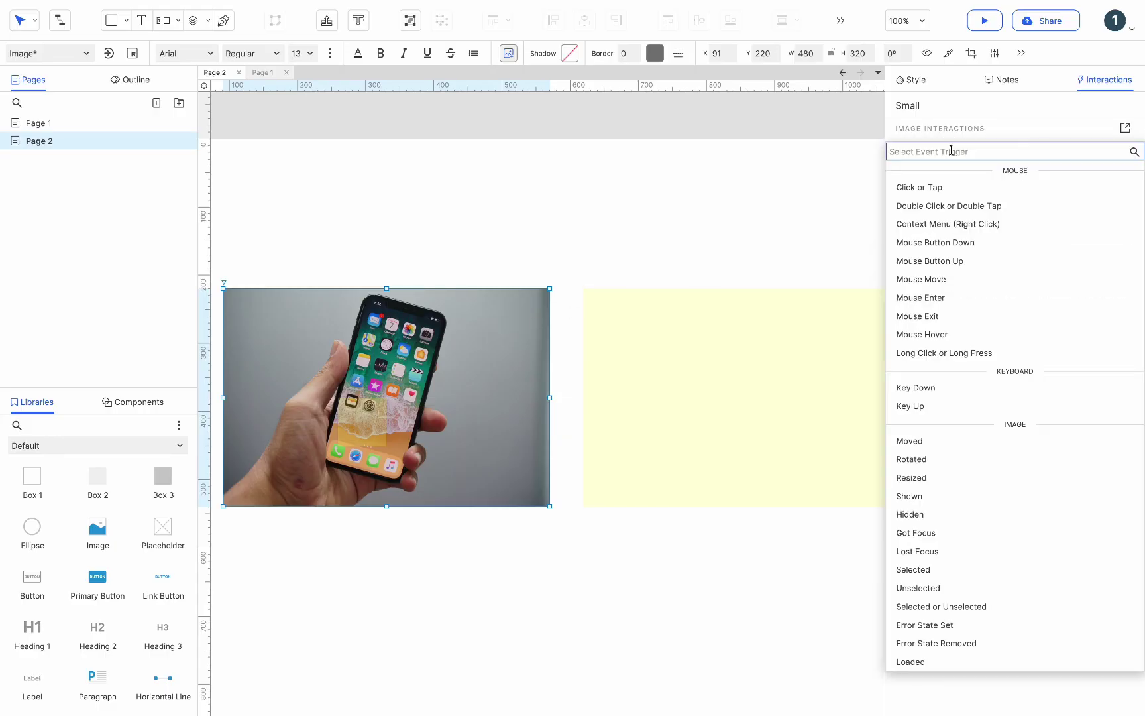
left_click(944, 279)
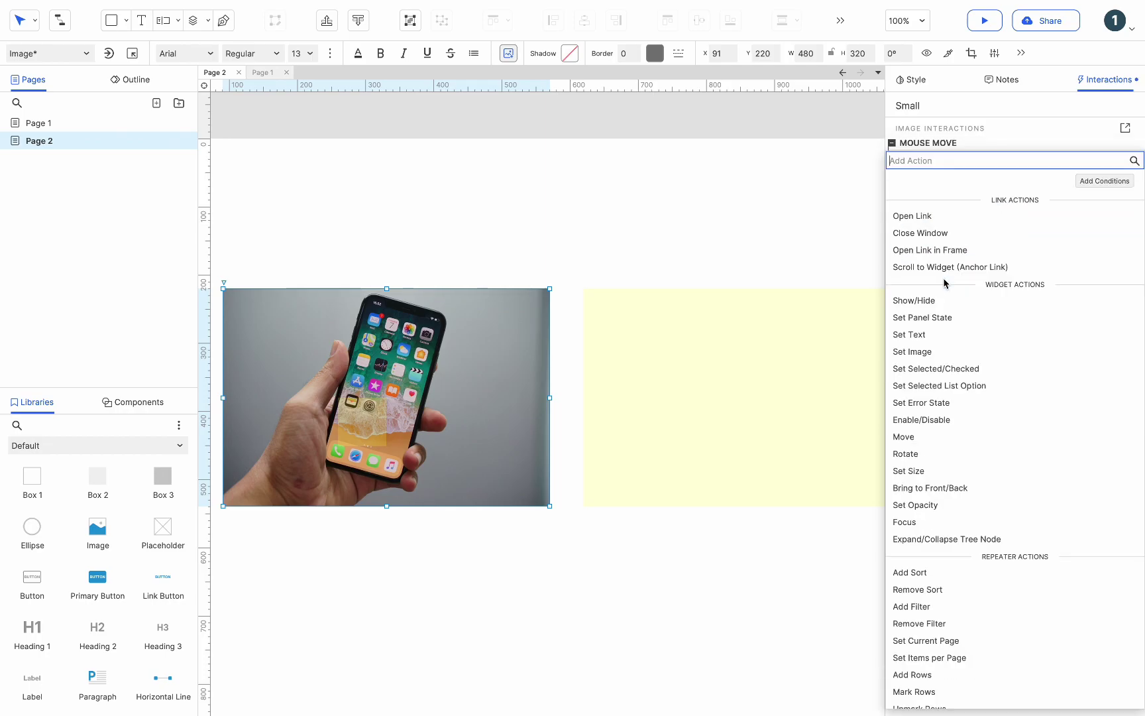
left_click(936, 302)
left_click(946, 250)
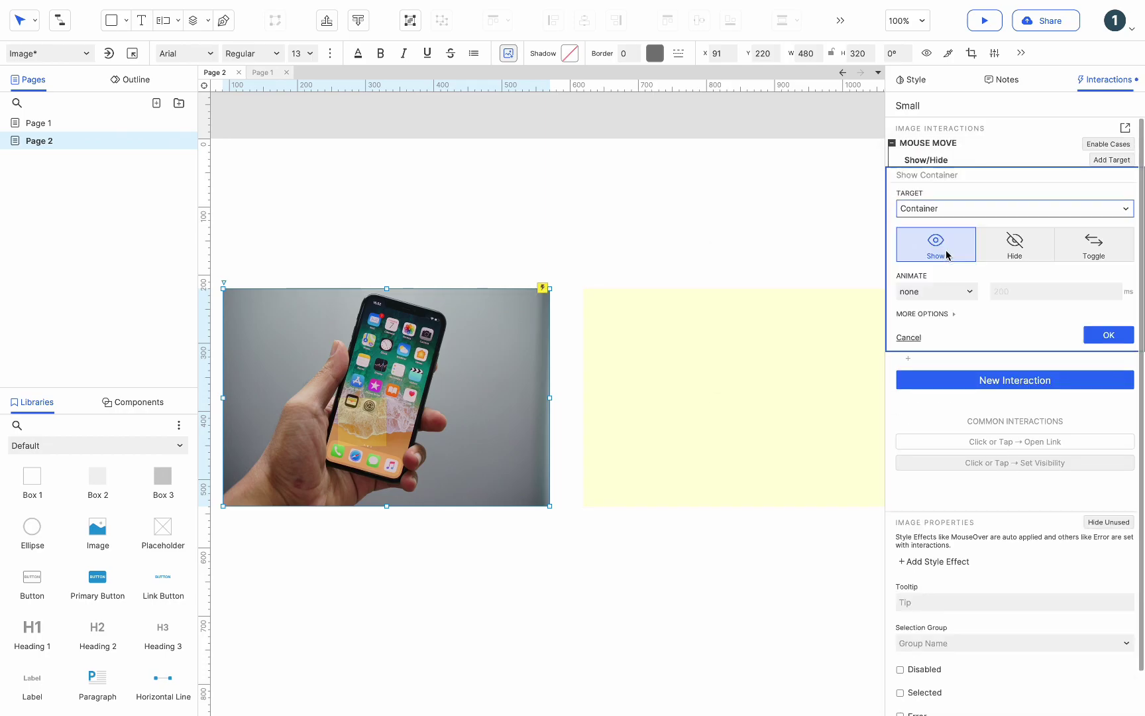
left_click(1105, 335)
Step: Add a second Show/Hide action to the Mouse Move event that shows the Magnifier
left_click(912, 186)
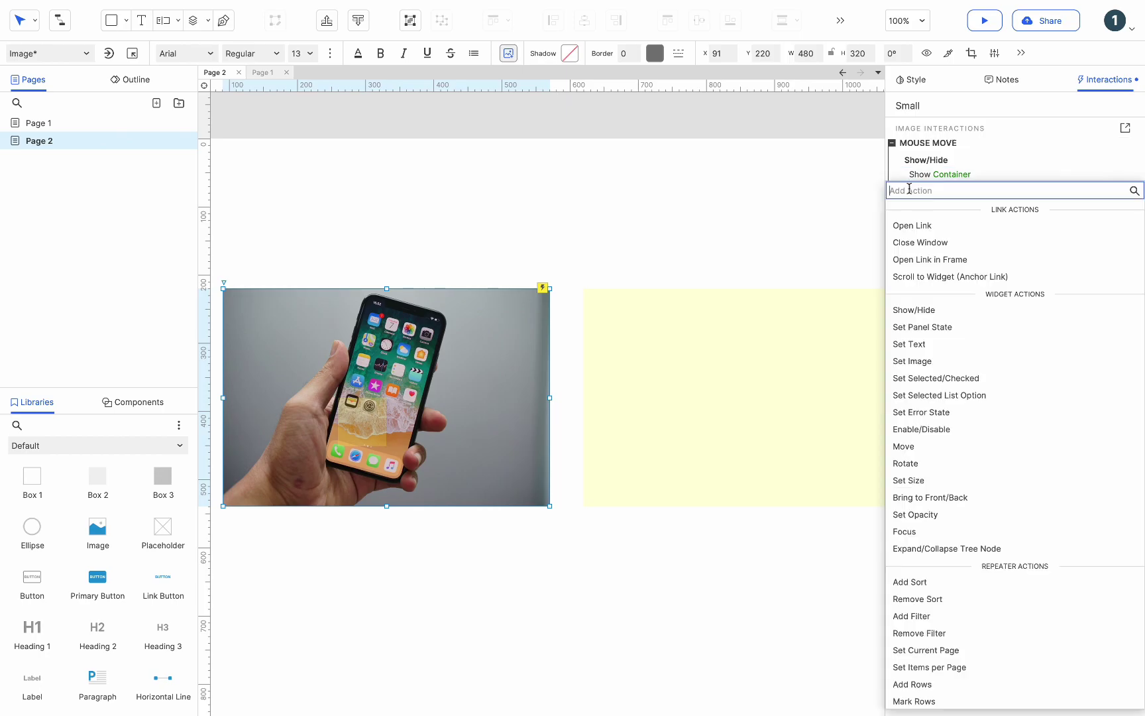
left_click(926, 310)
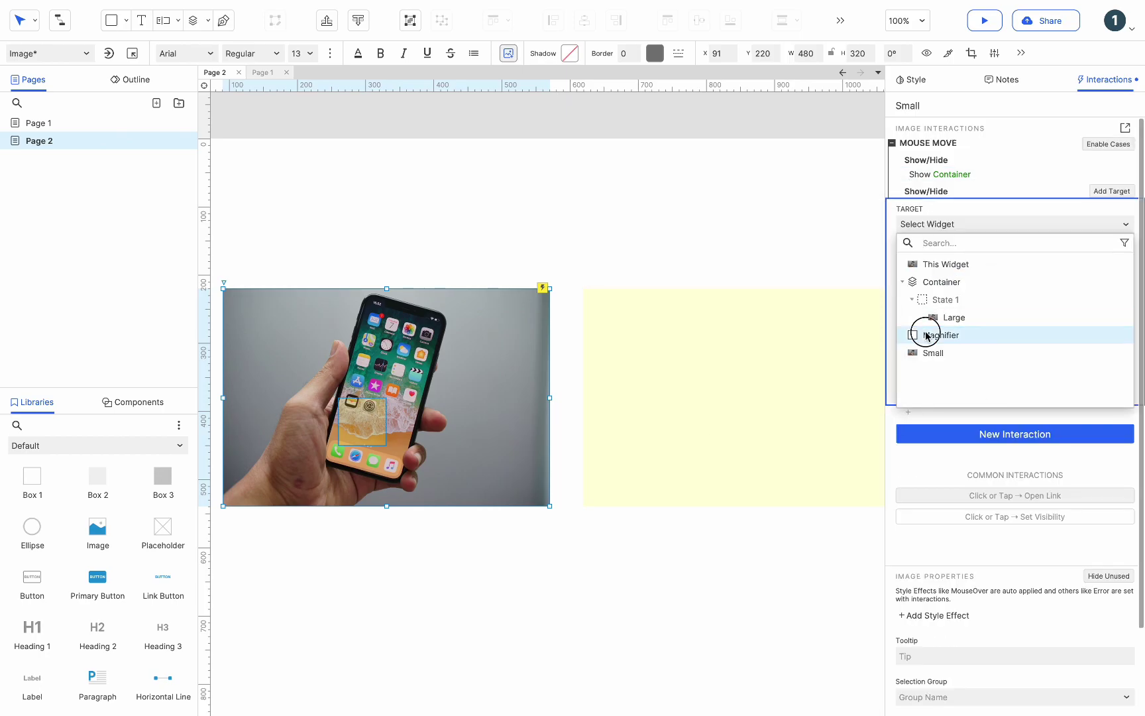
left_click(927, 335)
left_click(1108, 366)
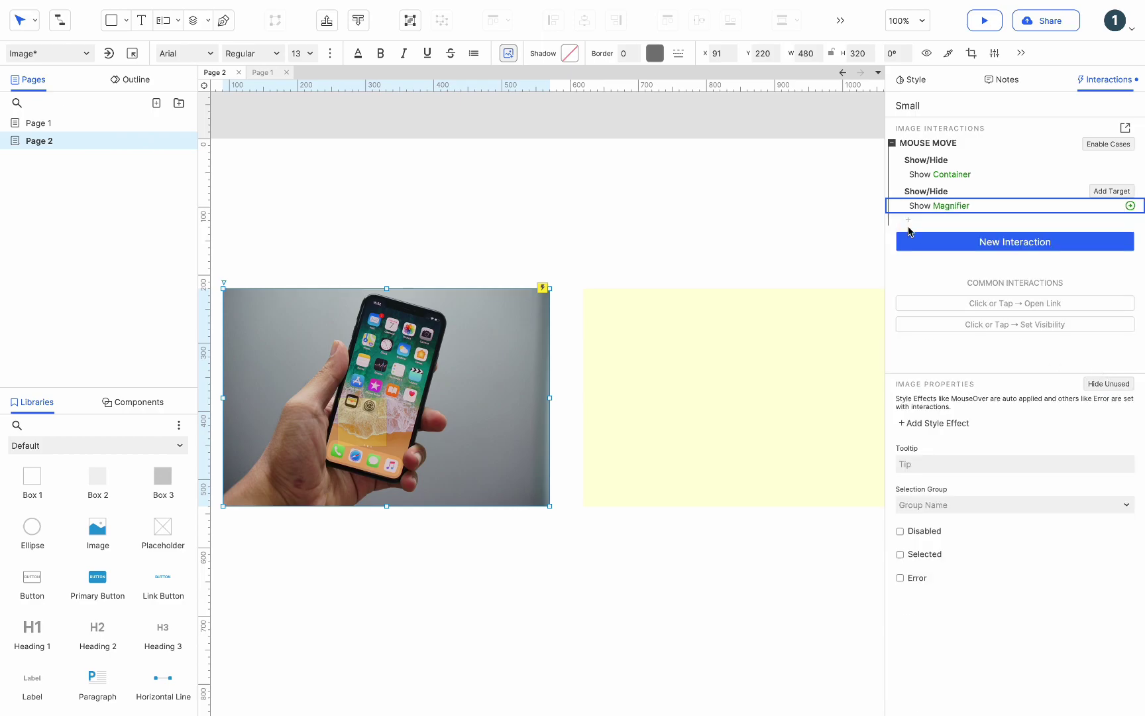
Step: Add a Move action for the Magnifier, set the move type to To, and clear its x and y values
left_click(907, 220)
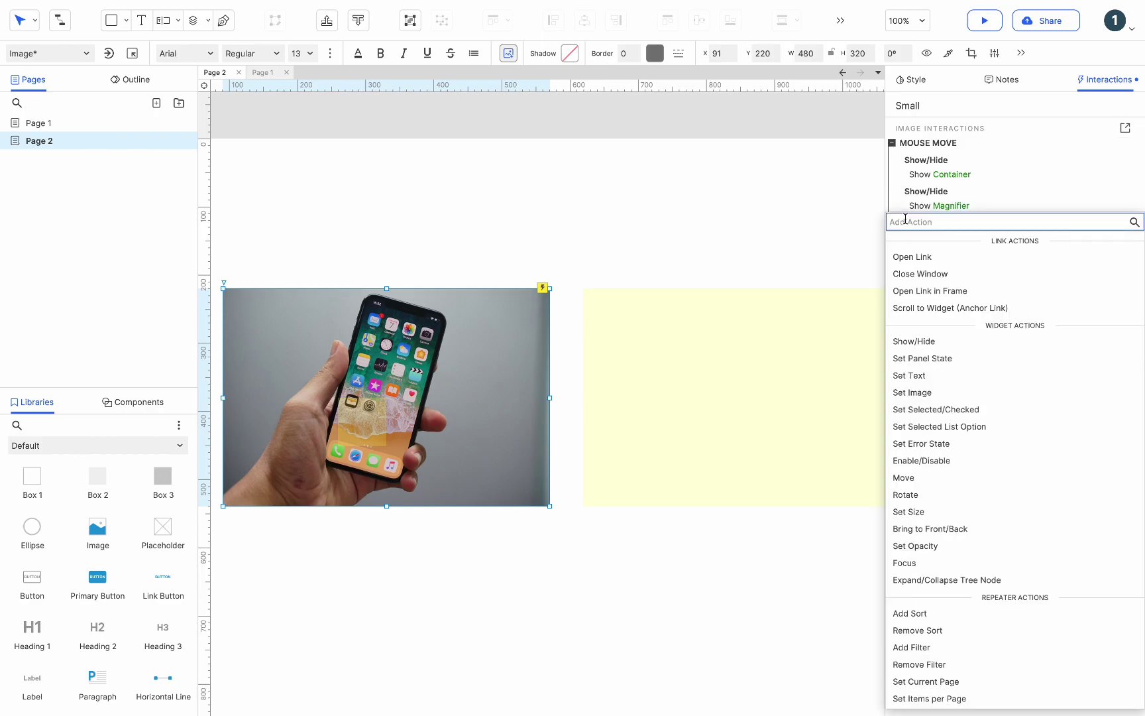
left_click(912, 477)
left_click(915, 402)
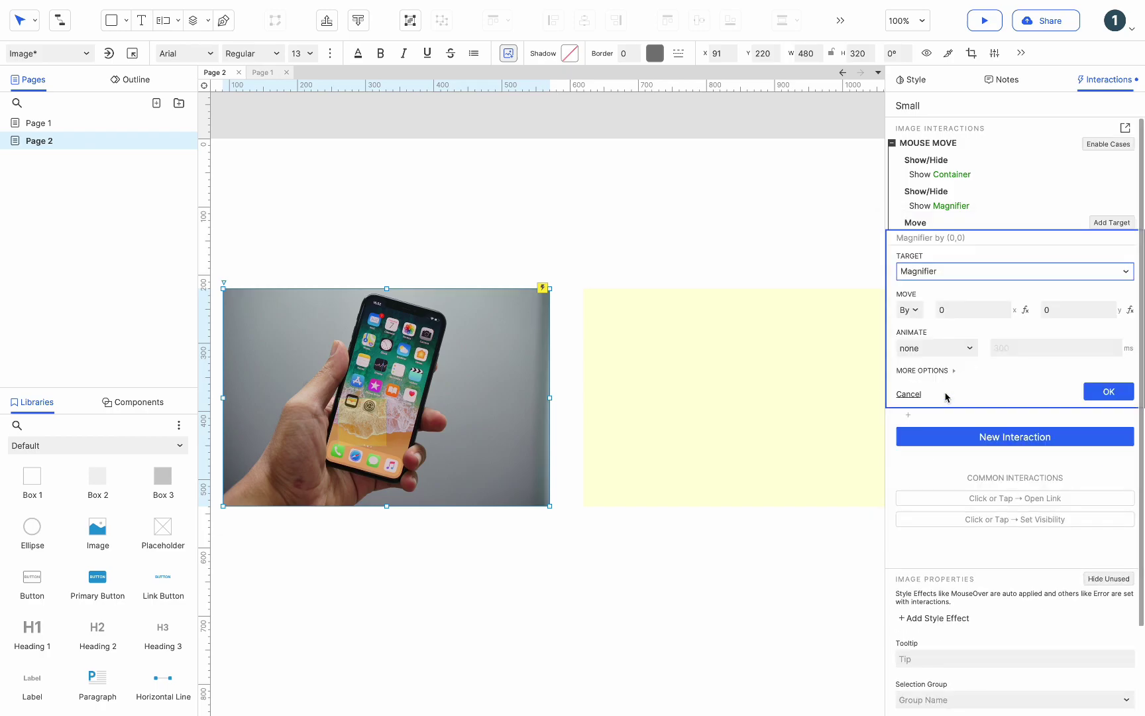
left_click(909, 309)
left_click(909, 329)
left_click(954, 309)
key("BackSpace")
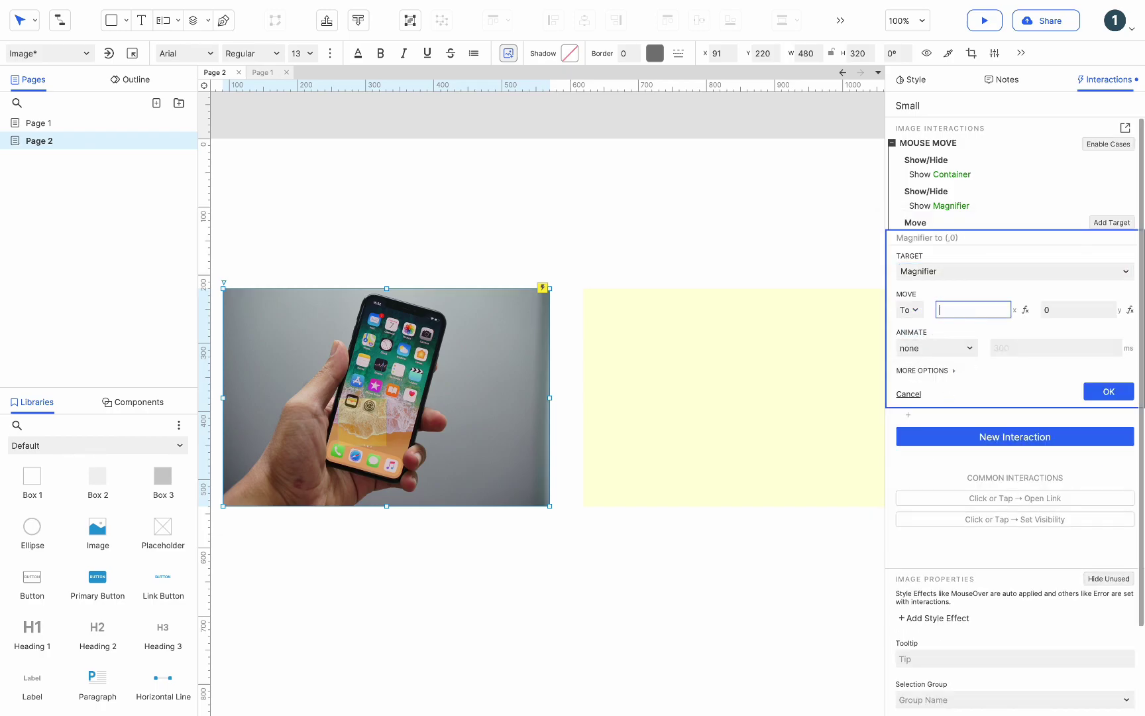
left_click(1060, 314)
key("BackSpace")
Step: In the value editor for the Move action's x, add local variable LVAR1 for the widget Magnifier
left_click(1025, 309)
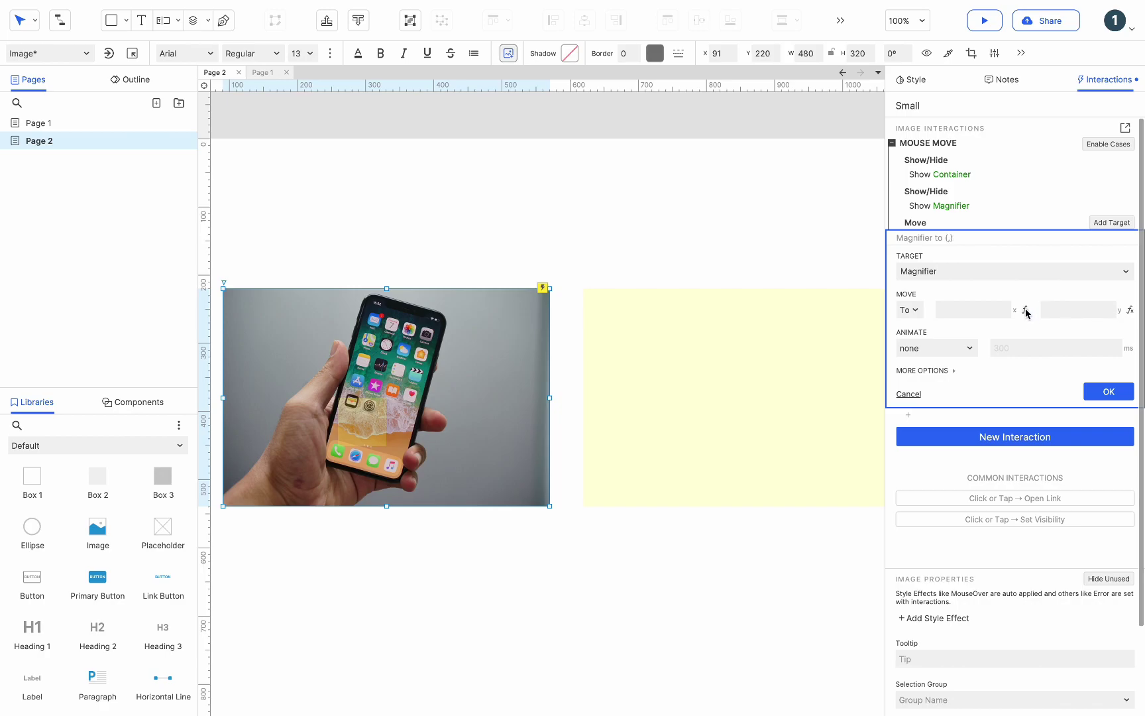
left_click(398, 385)
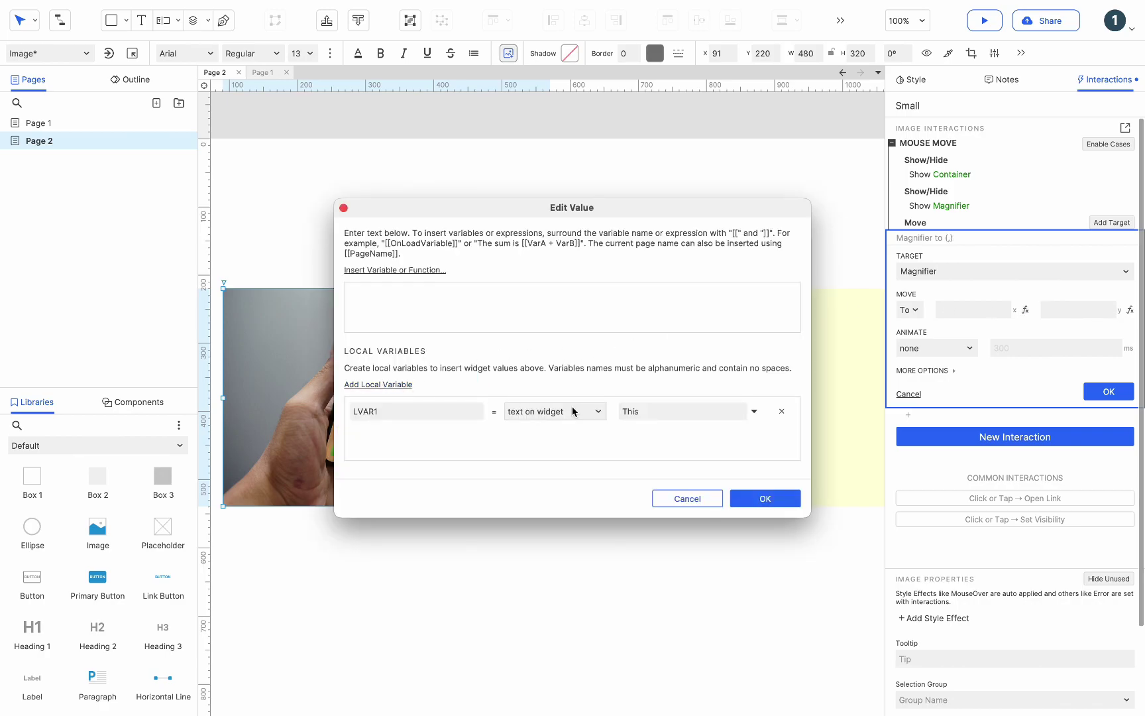
left_click(573, 411)
left_click(540, 536)
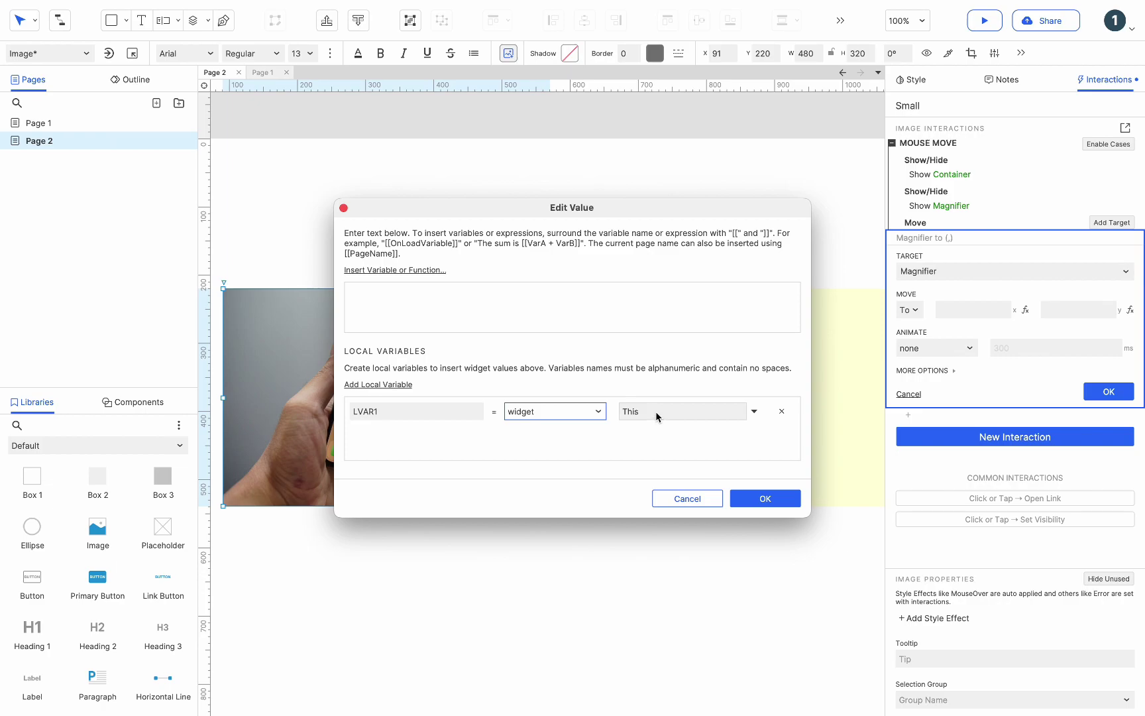
left_click(658, 415)
left_click(665, 538)
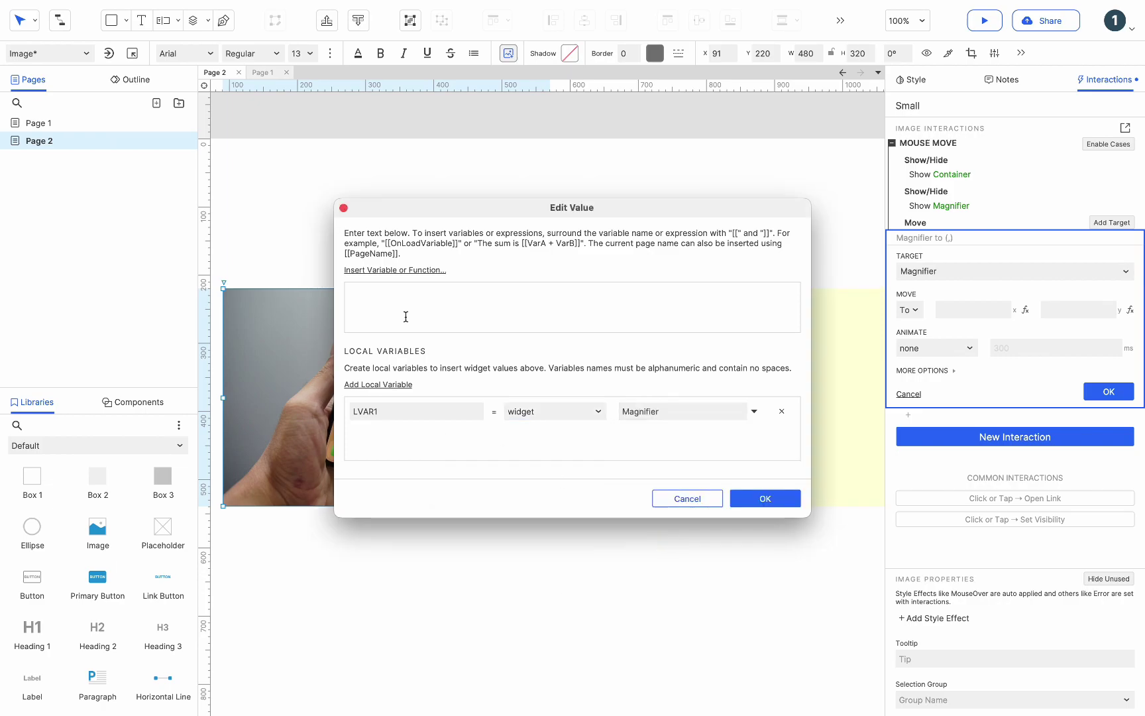
Step: Set the Move action's x value to [[Cursor.x-LVAR1.width/2]], copying the expression before confirming it
left_click(406, 270)
type("cur")
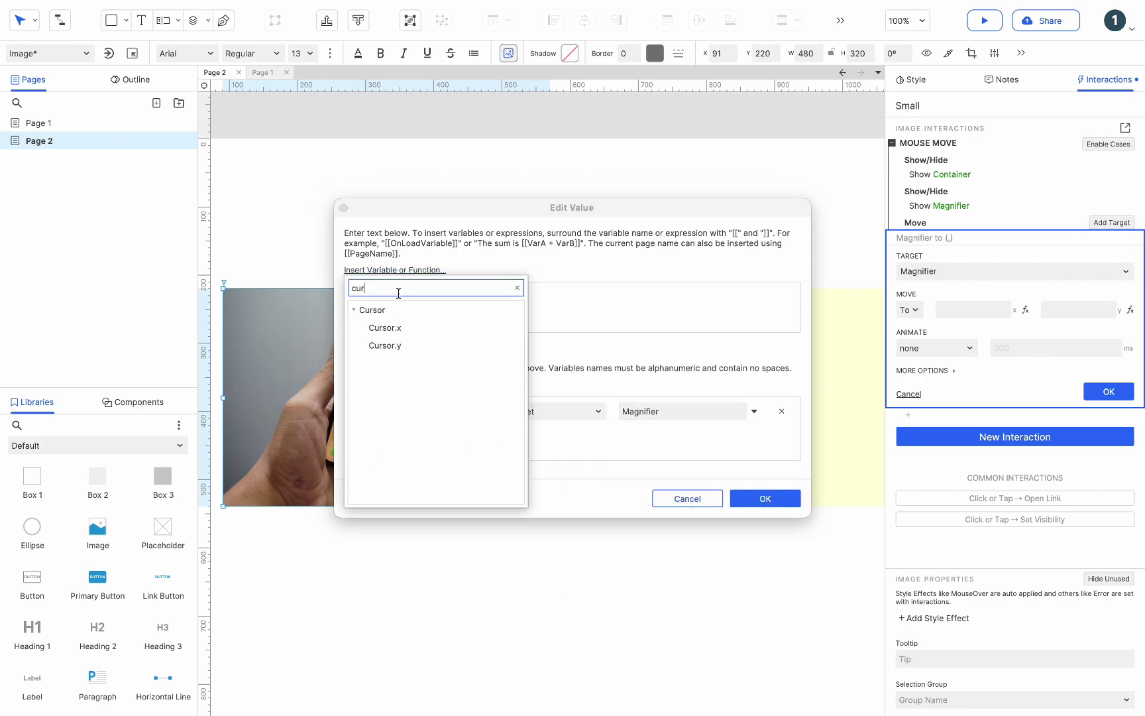
left_click(400, 329)
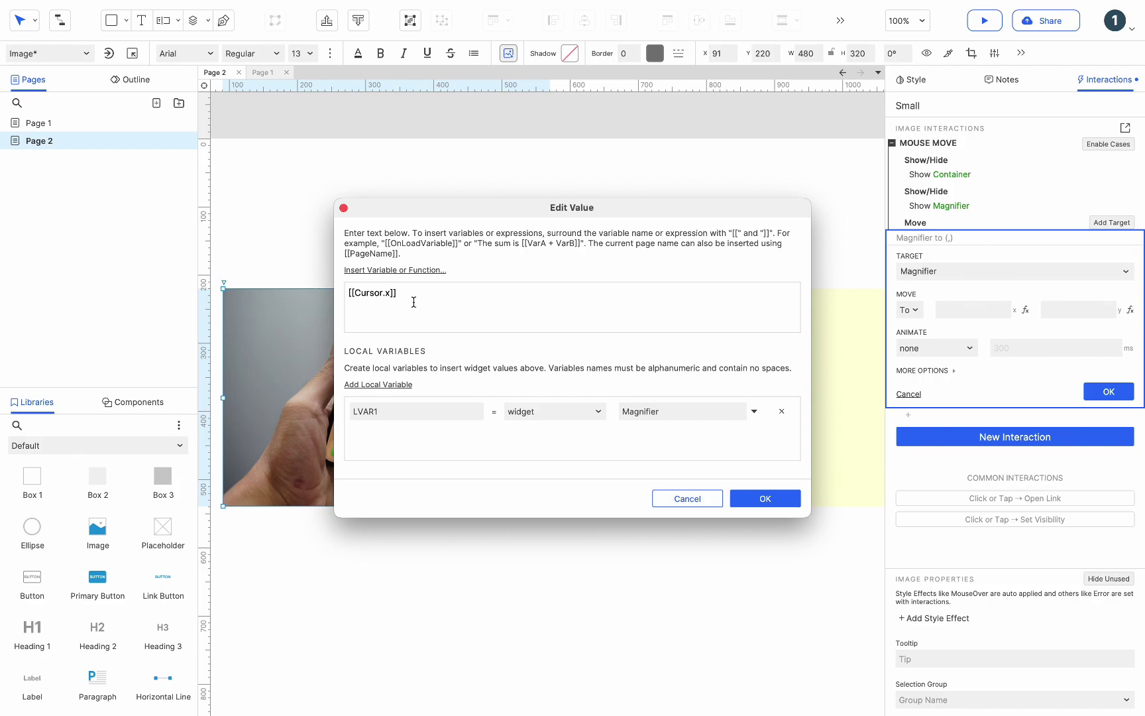
type("-")
double_click(378, 406)
key("super+c")
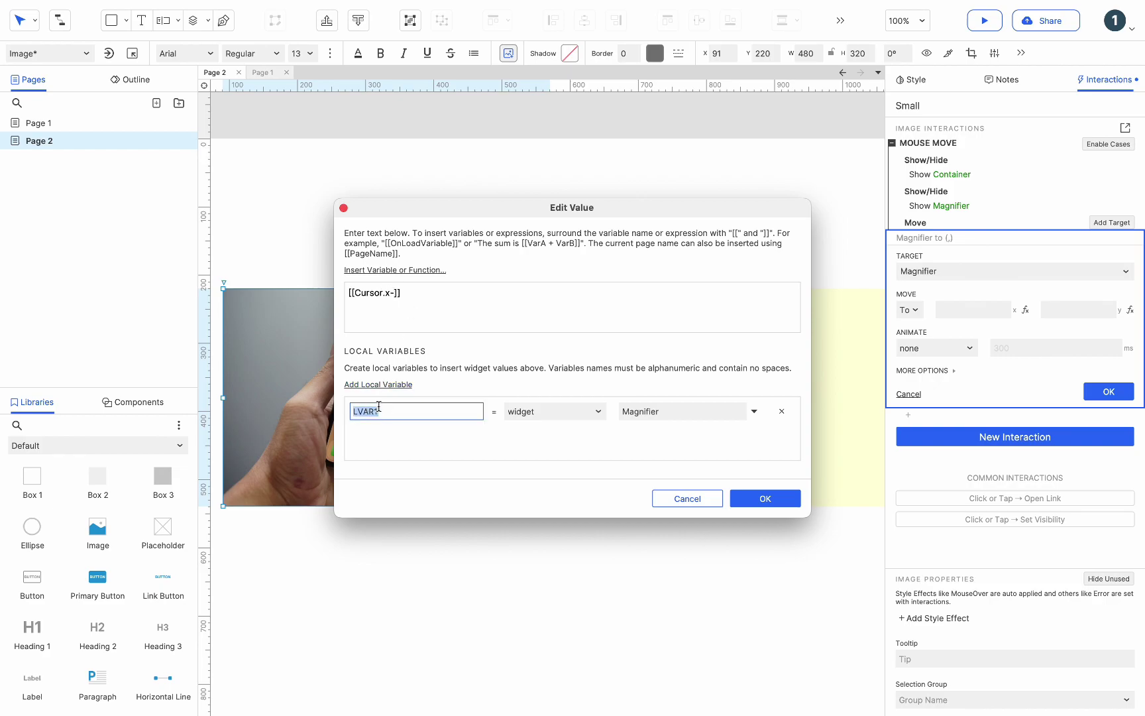
left_click(399, 293)
key("super+v")
type(".wid")
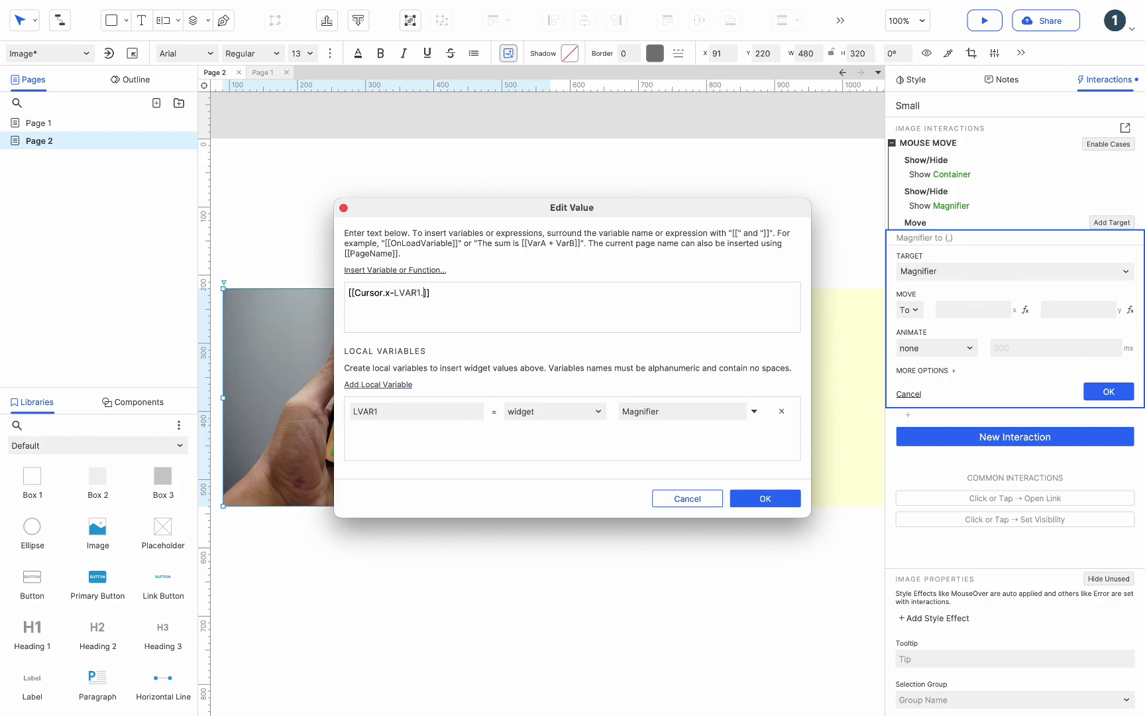
type("ht")
key("BackSpace")
key("BackSpace")
type("th")
key("super+a")
key("ctrl+c")
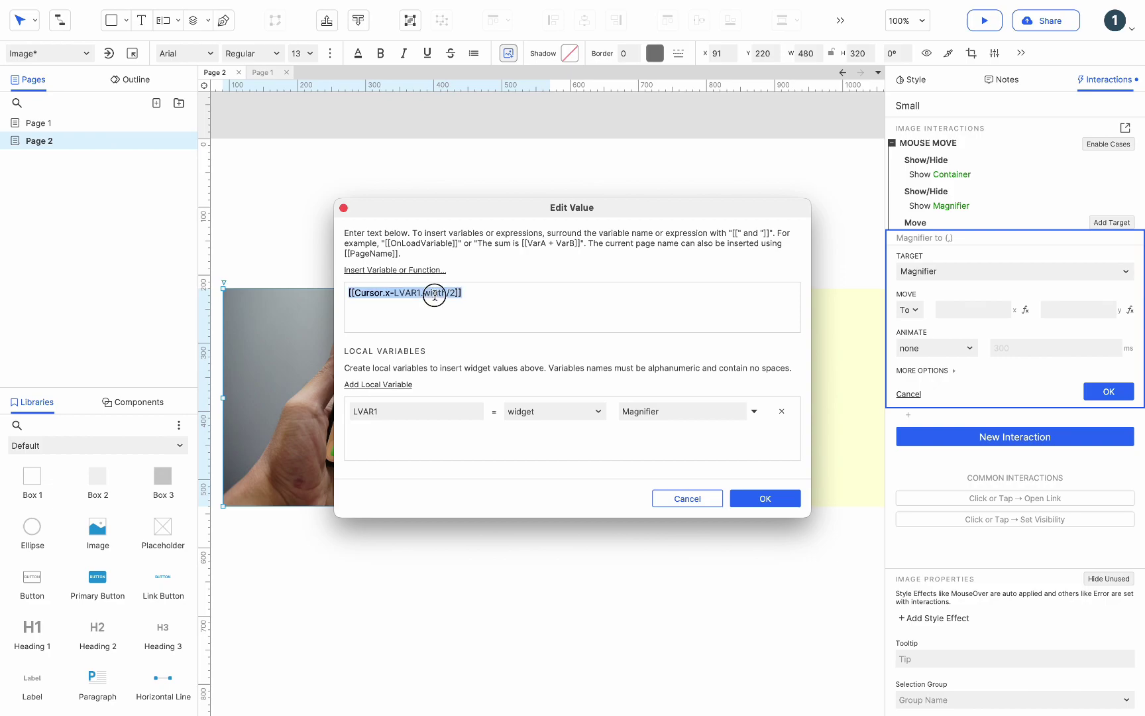
left_click(761, 499)
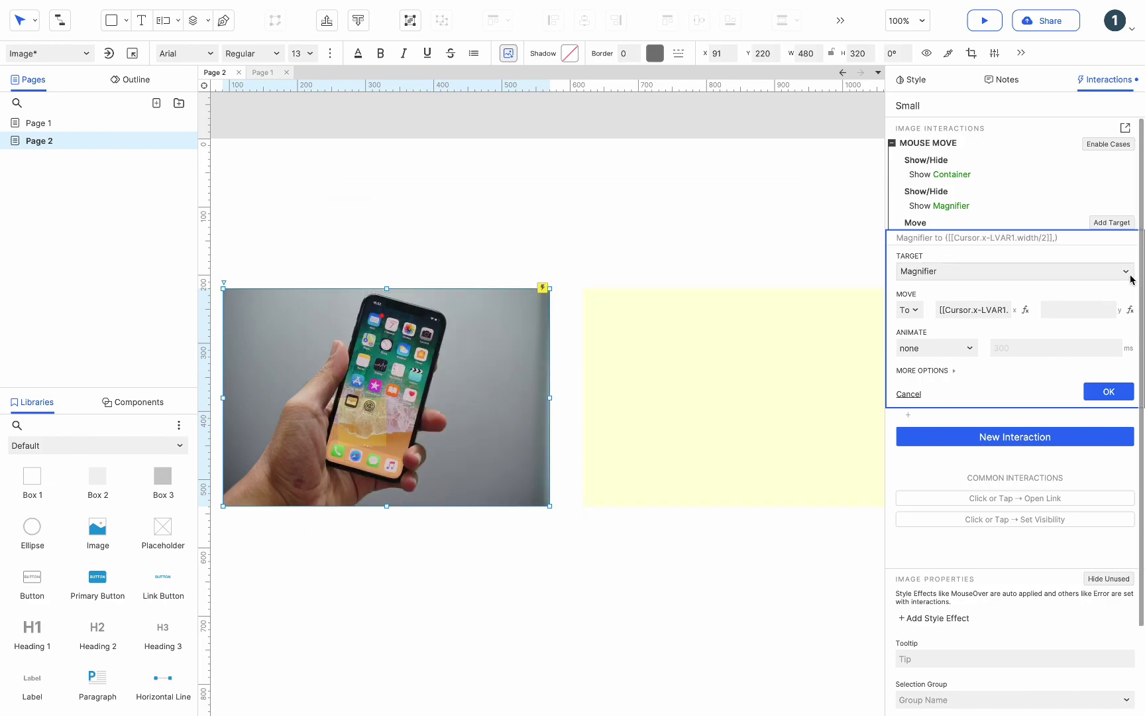
Step: Paste the copied expression as the Move action's y value and change it to [[Cursor.y-LVAR1.height/2]]
left_click(1129, 309)
key("ctrl+v")
left_click(385, 295)
key("BackSpace")
type("y")
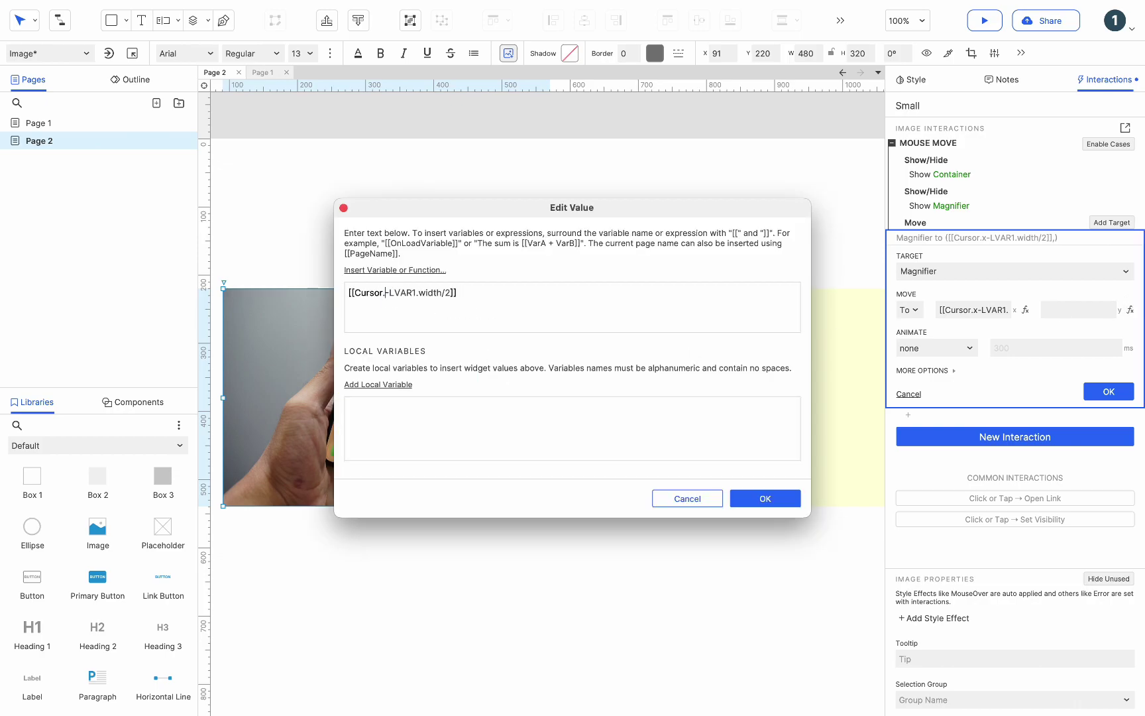
left_click(448, 292)
key("BackSpace")
key("BackSpace")
key("BackSpace")
key("BackSpace")
key("BackSpace")
type("height")
Step: Add local variable LVAR1 for the widget Magnifier to the y value and confirm the expression
left_click(395, 386)
left_click(566, 415)
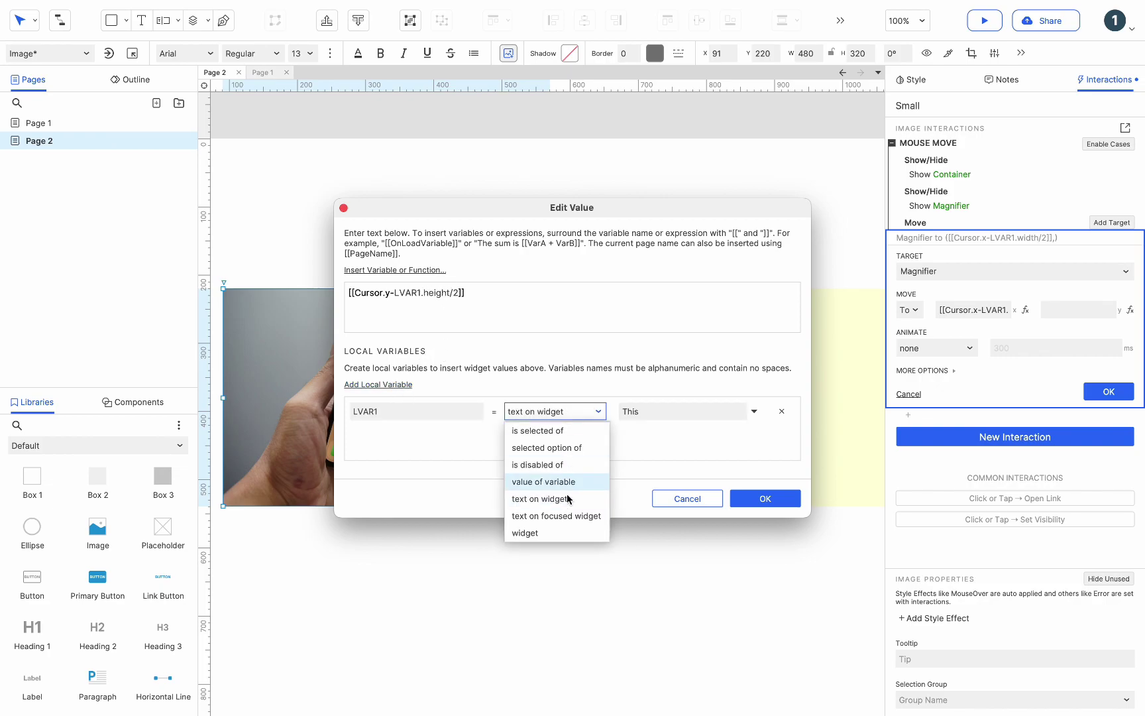
left_click(562, 533)
left_click(652, 412)
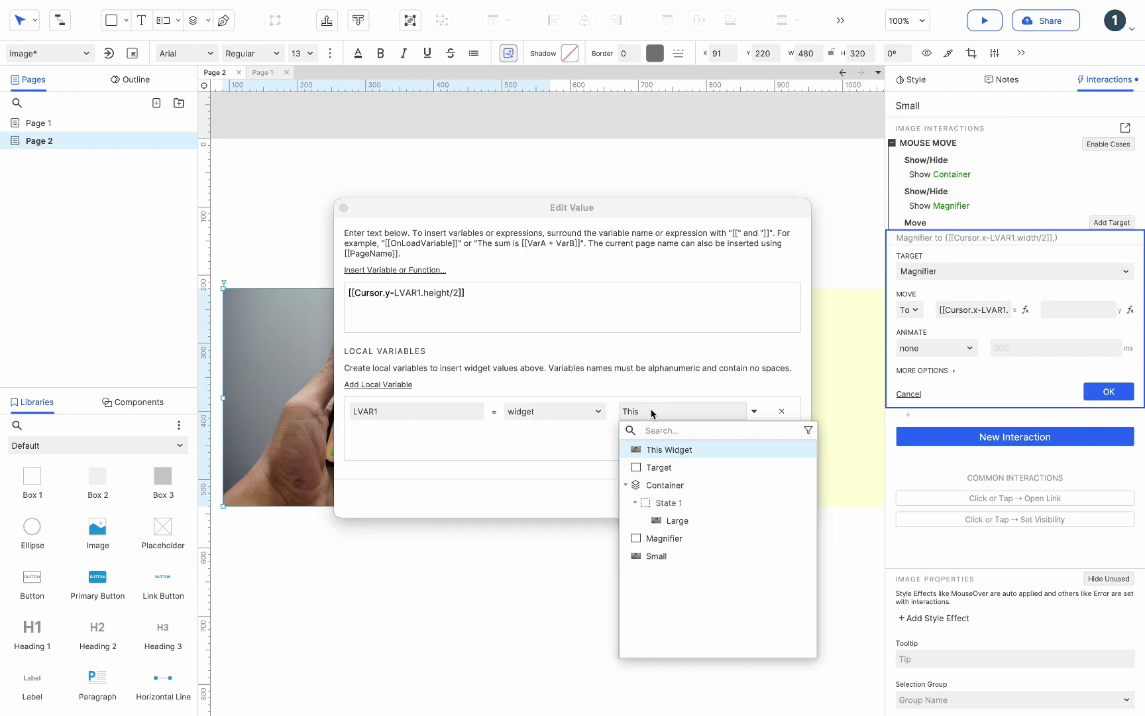
type("ma")
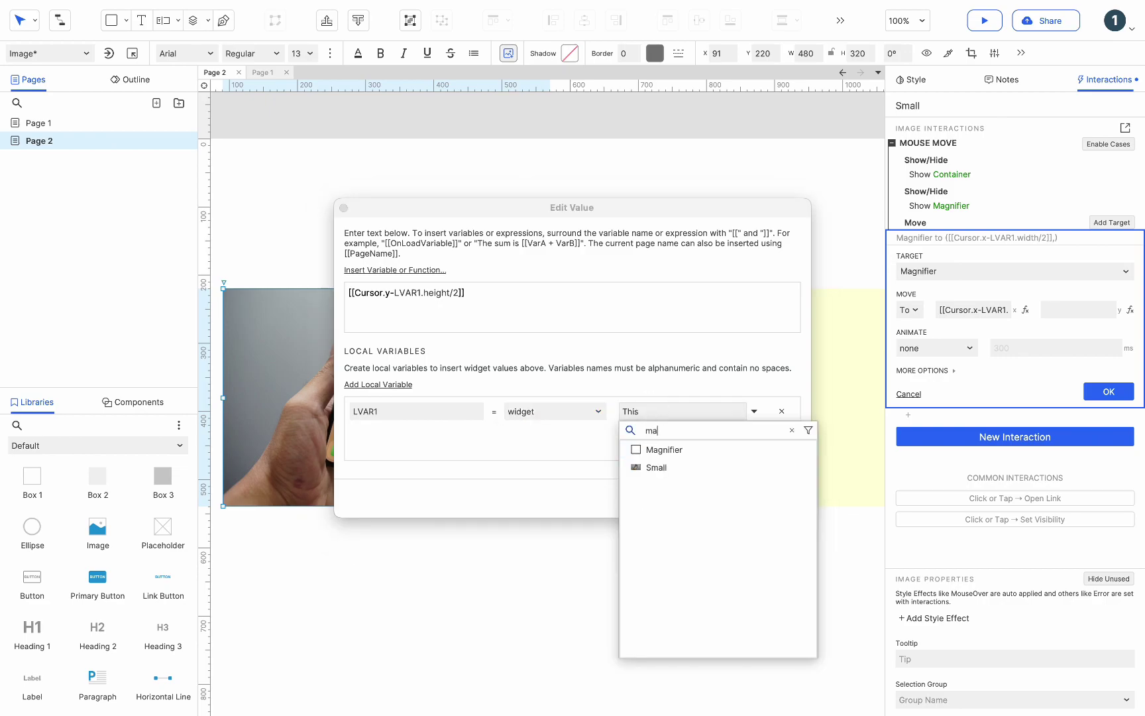
left_click(653, 450)
left_click(777, 503)
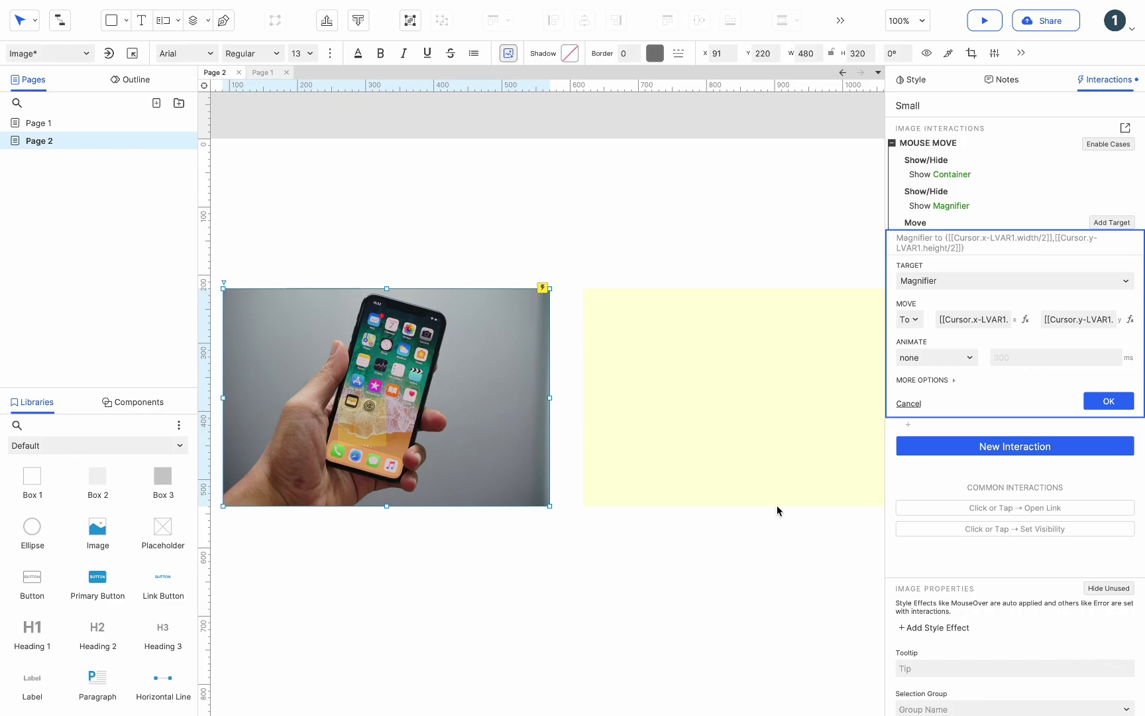
Step: Add a top boundary to the Magnifier's move, set it to is greater than or equals, and clear its value
left_click(919, 381)
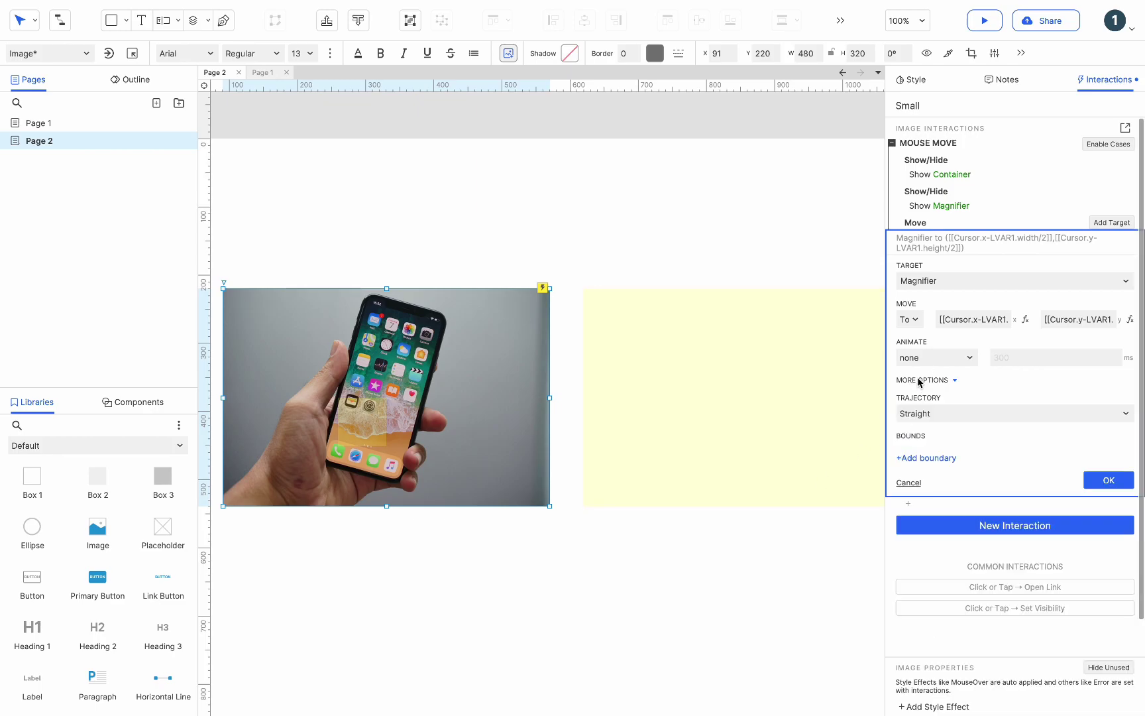
left_click(925, 459)
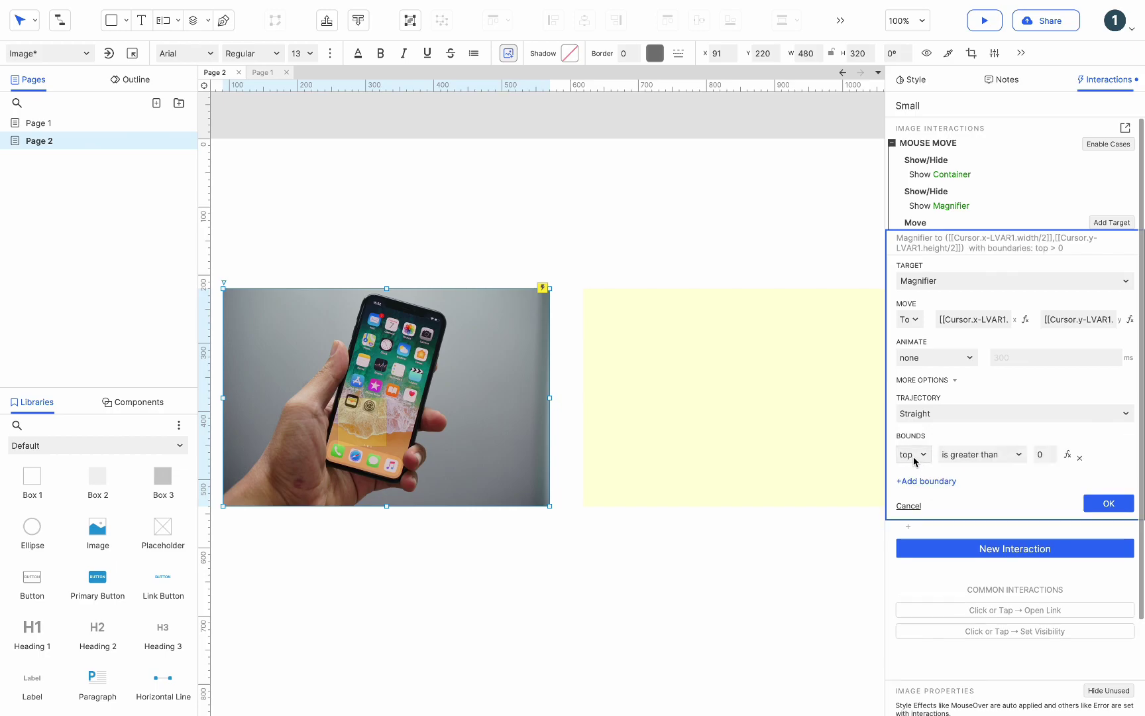
left_click(955, 462)
left_click(957, 491)
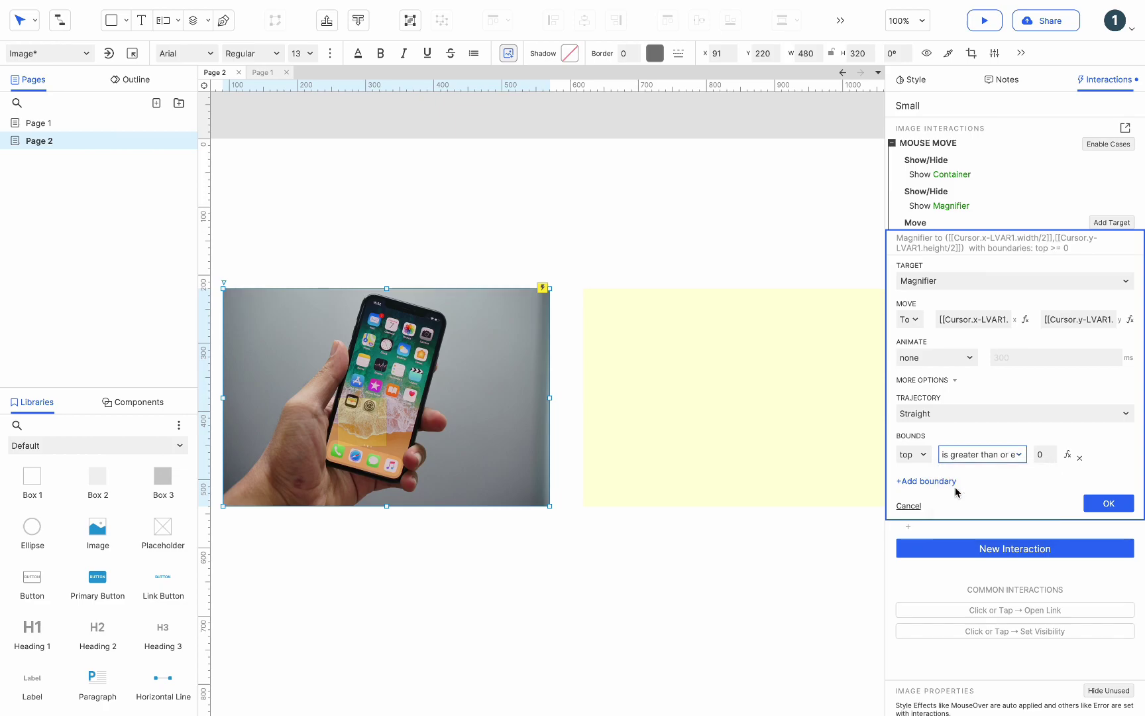
left_click(1041, 456)
key("BackSpace")
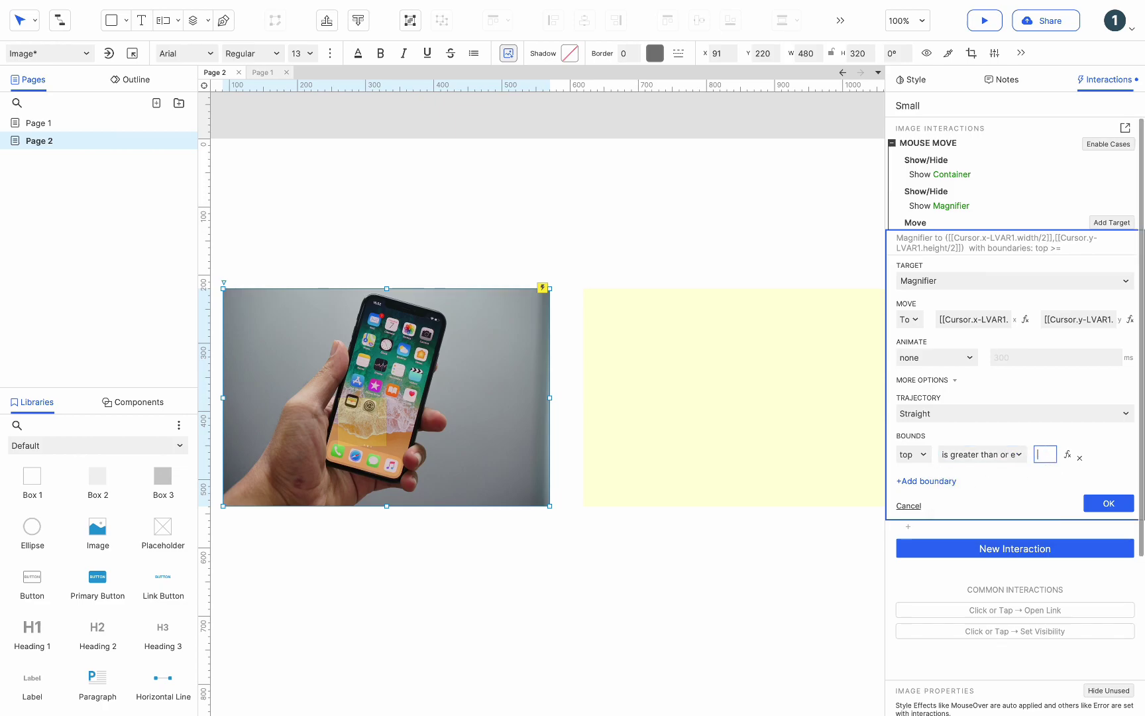
Step: In the top boundary's value editor, add local variable LVAR1 for the widget Small
left_click(1067, 455)
left_click(409, 386)
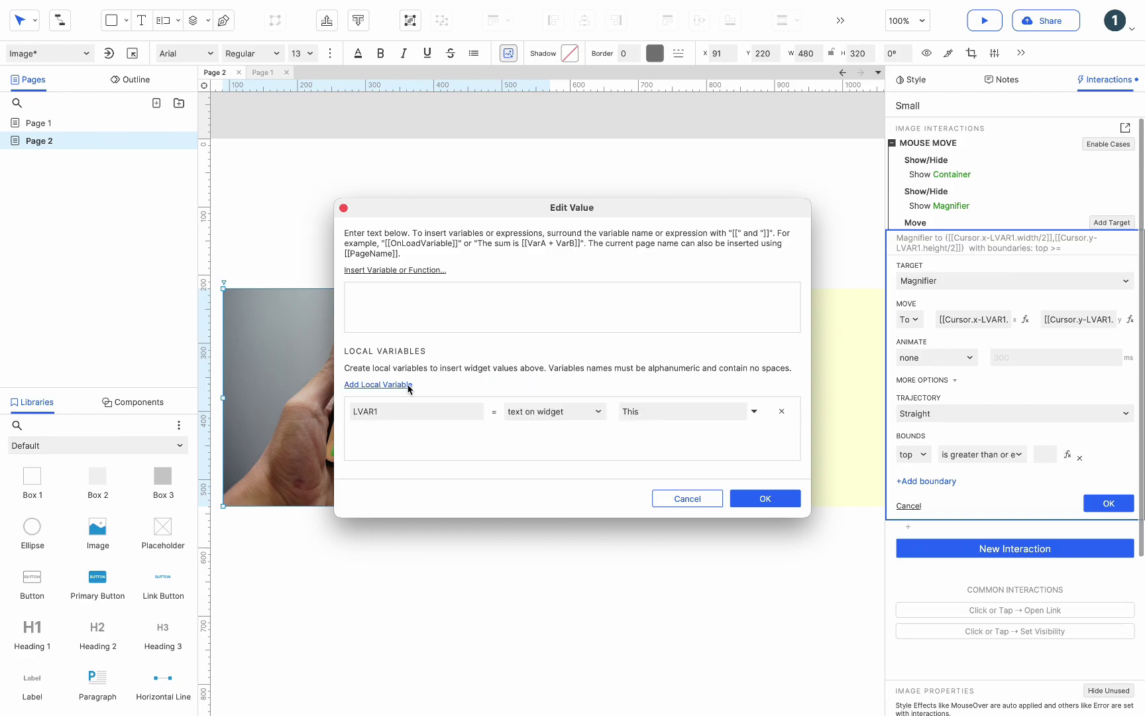
left_click(569, 412)
left_click(545, 533)
left_click(656, 411)
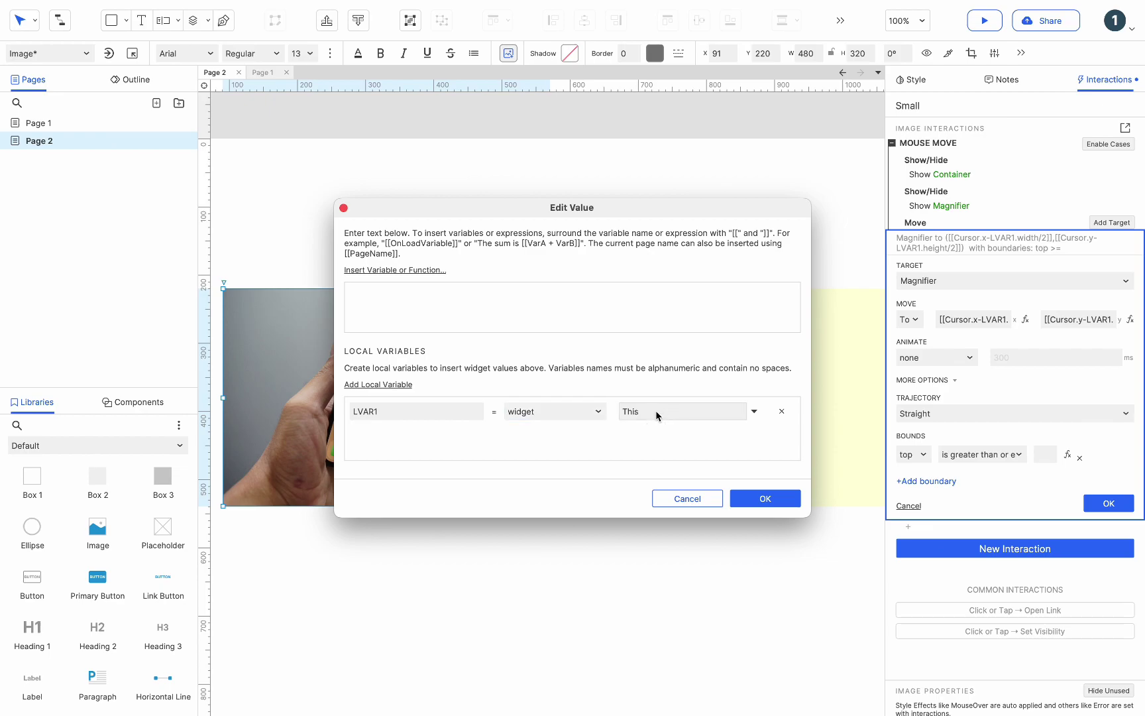
left_click(657, 561)
Step: Set the top boundary's value to the expression [[LVAR1.top]] and confirm it
left_click(407, 270)
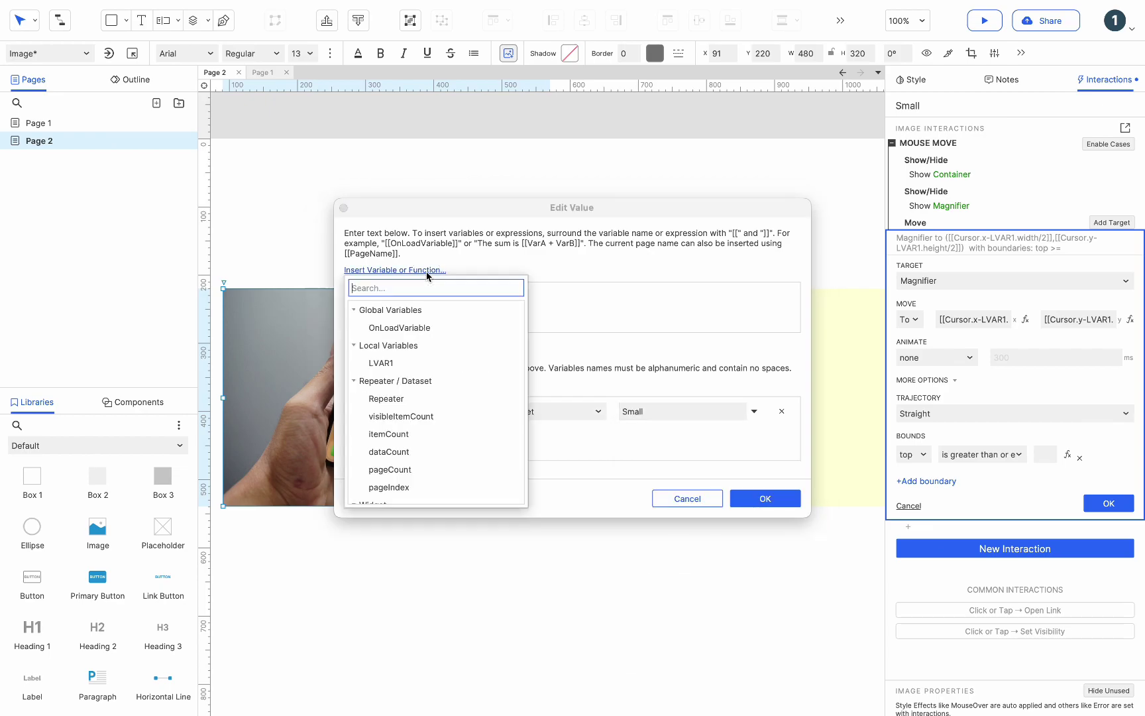
type("top")
left_click(375, 327)
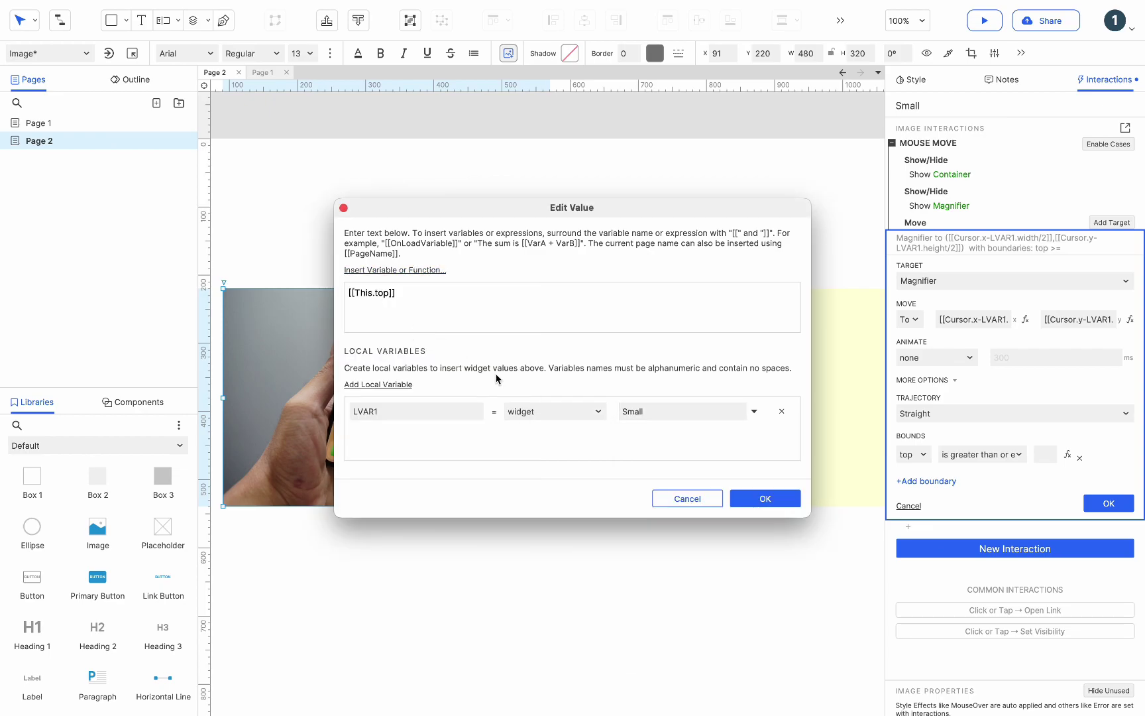
double_click(361, 292)
key("BackSpace")
type("LVAR1")
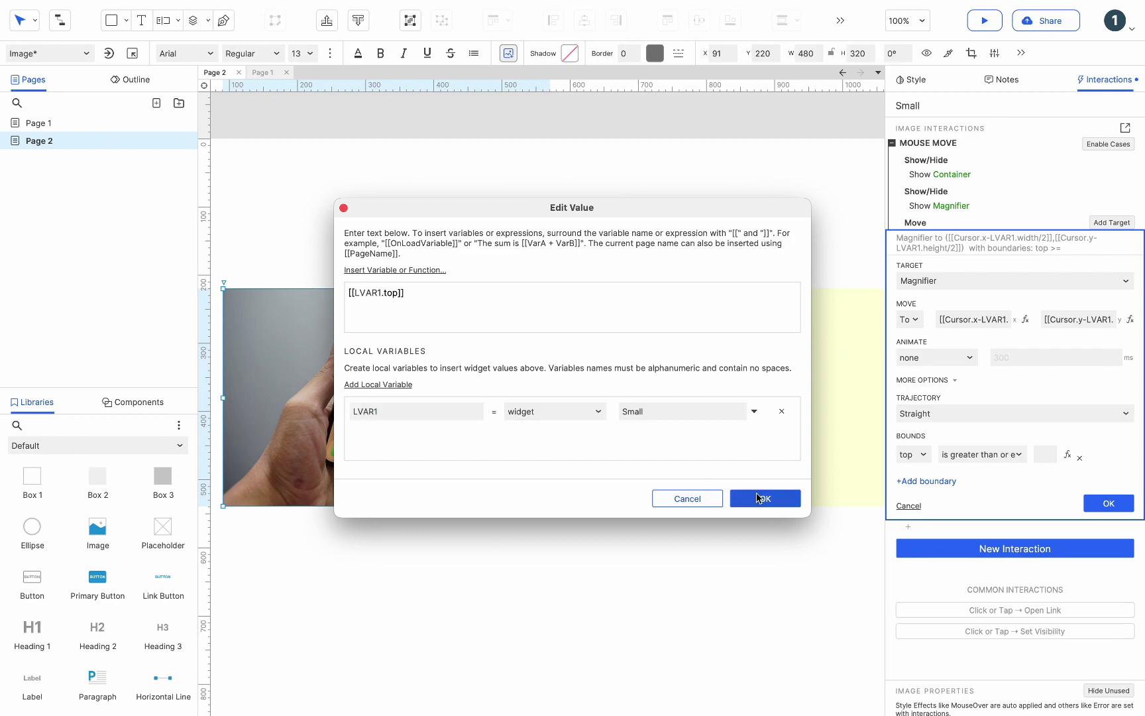
left_click(765, 498)
Step: Add a second boundary to the Magnifier's move for left with the condition is greater than or equals
left_click(928, 490)
left_click(913, 488)
left_click(911, 524)
left_click(980, 488)
left_click(971, 524)
Step: In the left boundary's value editor, add local variable LVAR1 for the widget Small
left_click(1067, 488)
left_click(356, 384)
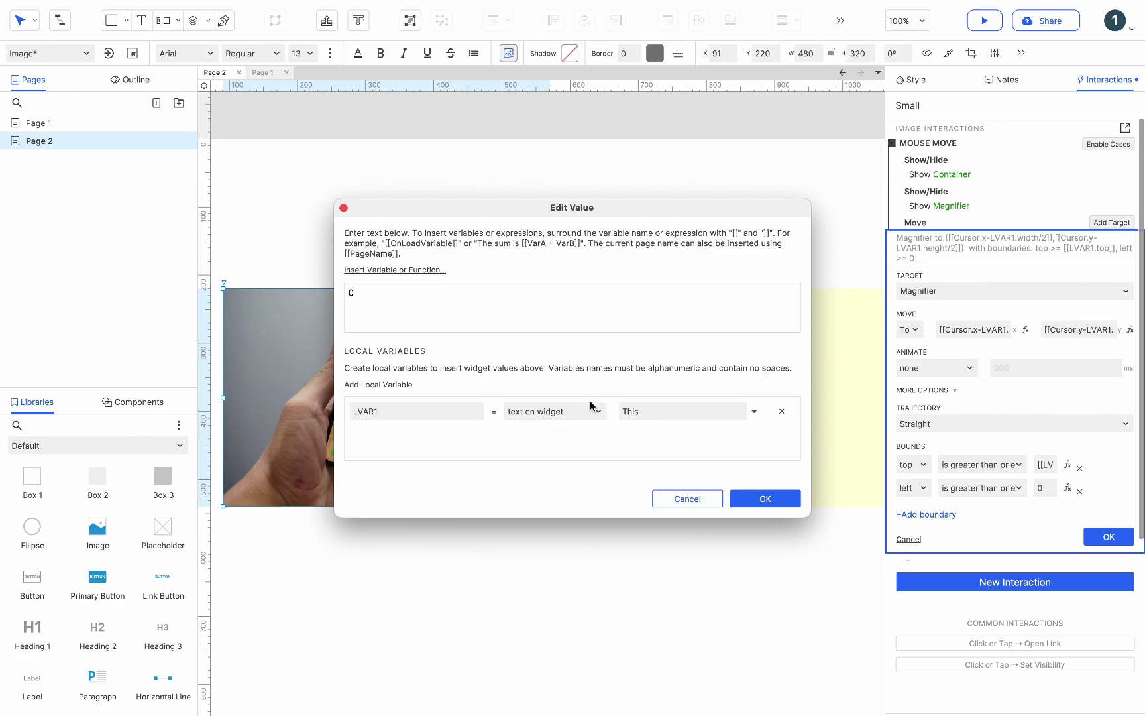
left_click(583, 412)
left_click(546, 530)
left_click(682, 412)
left_click(658, 554)
Step: Set the left boundary's value to the expression [[LVAR1.left]] and confirm it
left_click(376, 302)
key("BackSpace")
left_click(387, 271)
type("left")
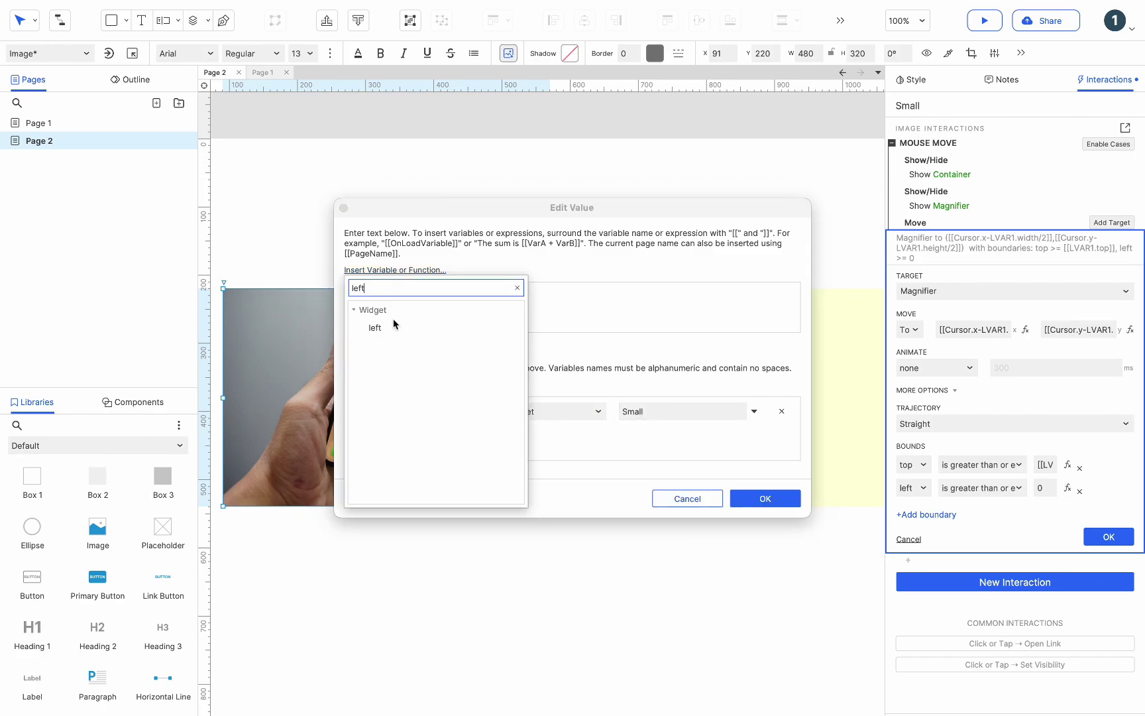
left_click(391, 323)
double_click(363, 293)
type("LVAR1")
left_click(754, 498)
Step: Add a third boundary to the Magnifier's move for right with the condition is less than or equals
left_click(927, 514)
left_click(912, 511)
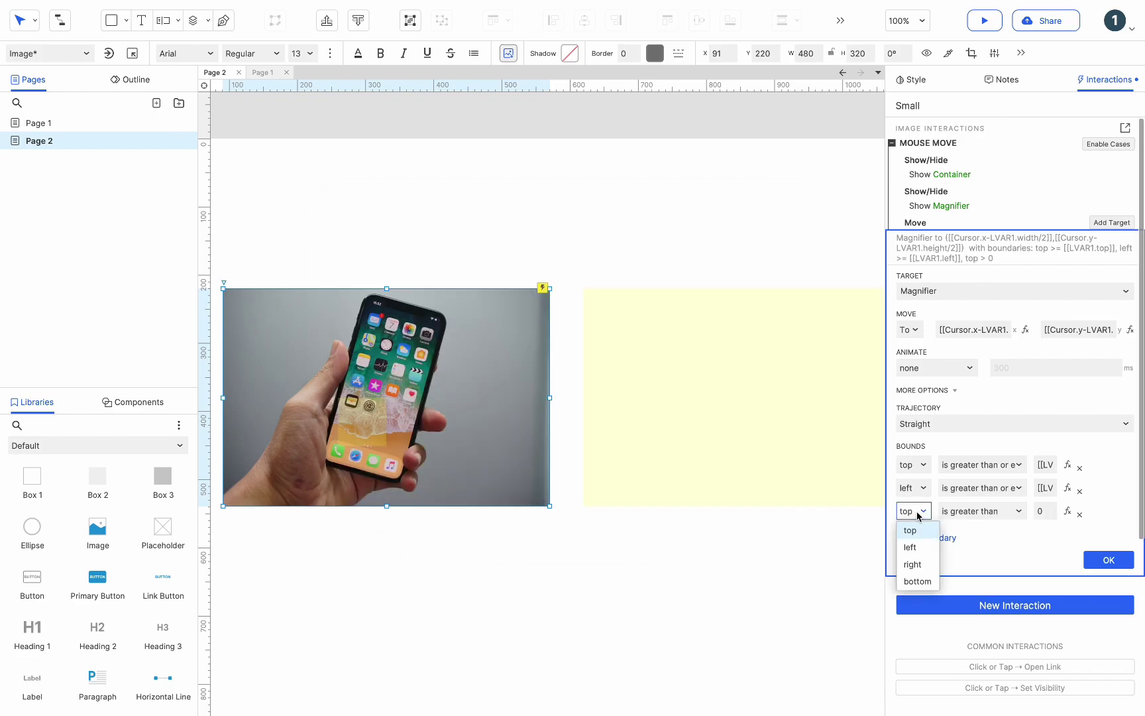
left_click(925, 563)
left_click(981, 510)
left_click(982, 580)
Step: In the right boundary's value editor, add local variable LVAR1 for the widget Small
left_click(1067, 510)
left_click(400, 384)
left_click(555, 412)
left_click(550, 533)
left_click(656, 409)
left_click(655, 556)
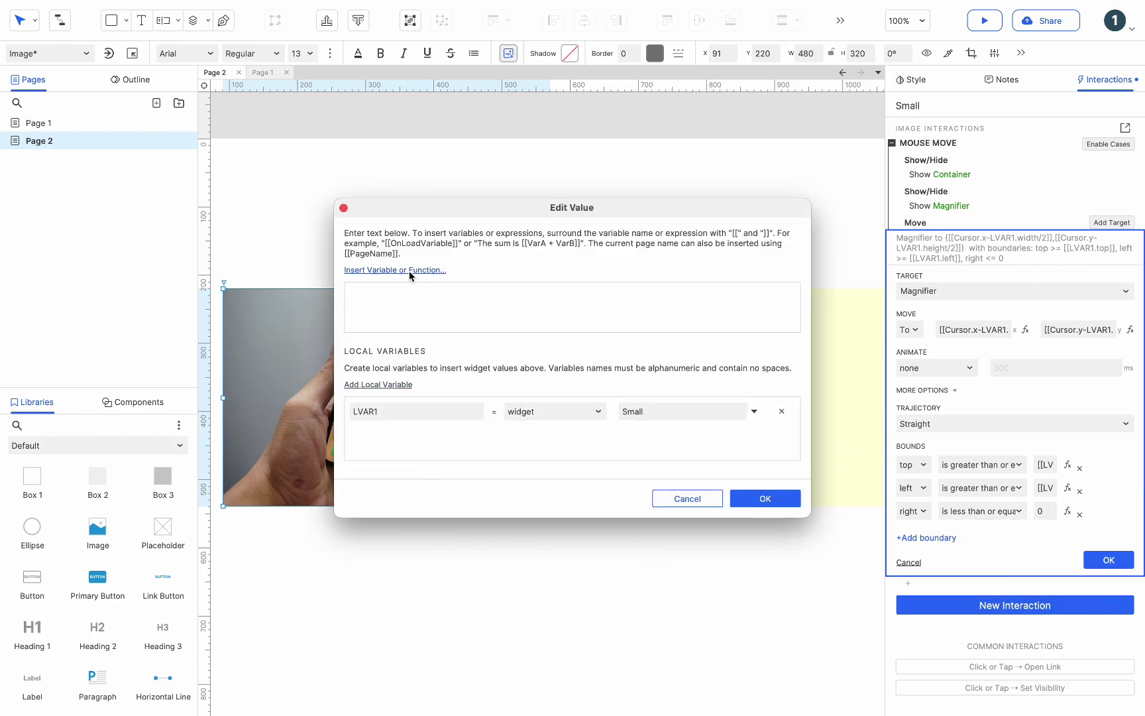
Step: Set the right boundary's value to the expression [[LVAR1.right]] and confirm it
left_click(409, 270)
type("right")
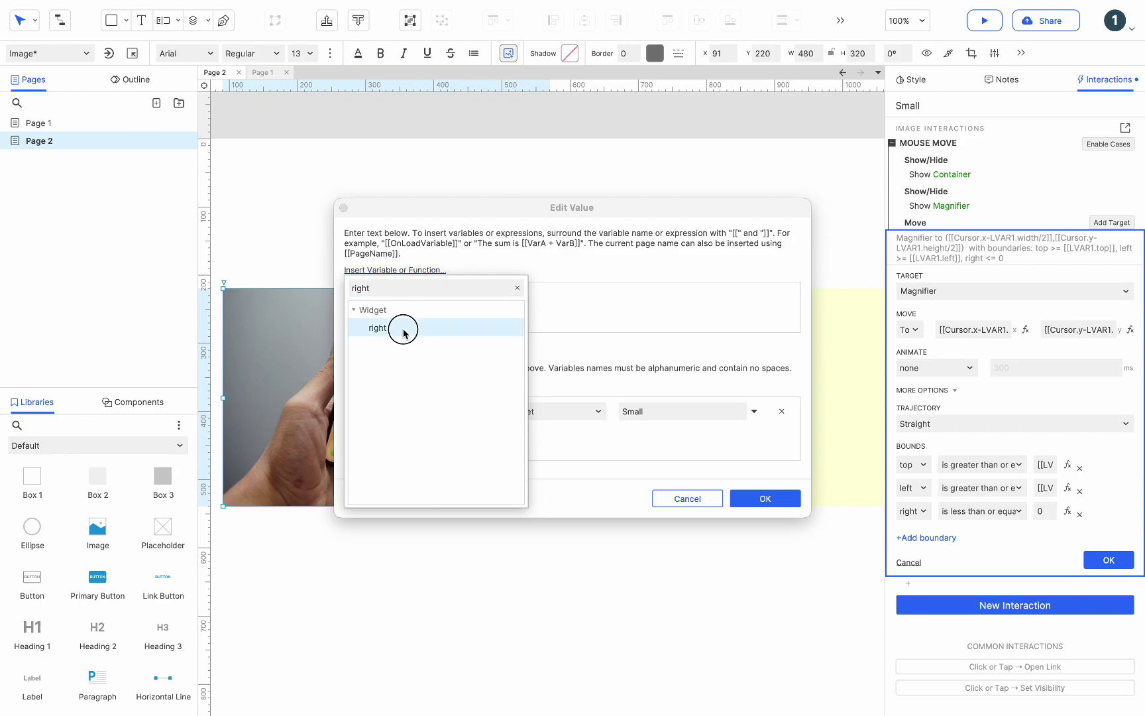
left_click(391, 328)
double_click(371, 295)
type("LVAR1")
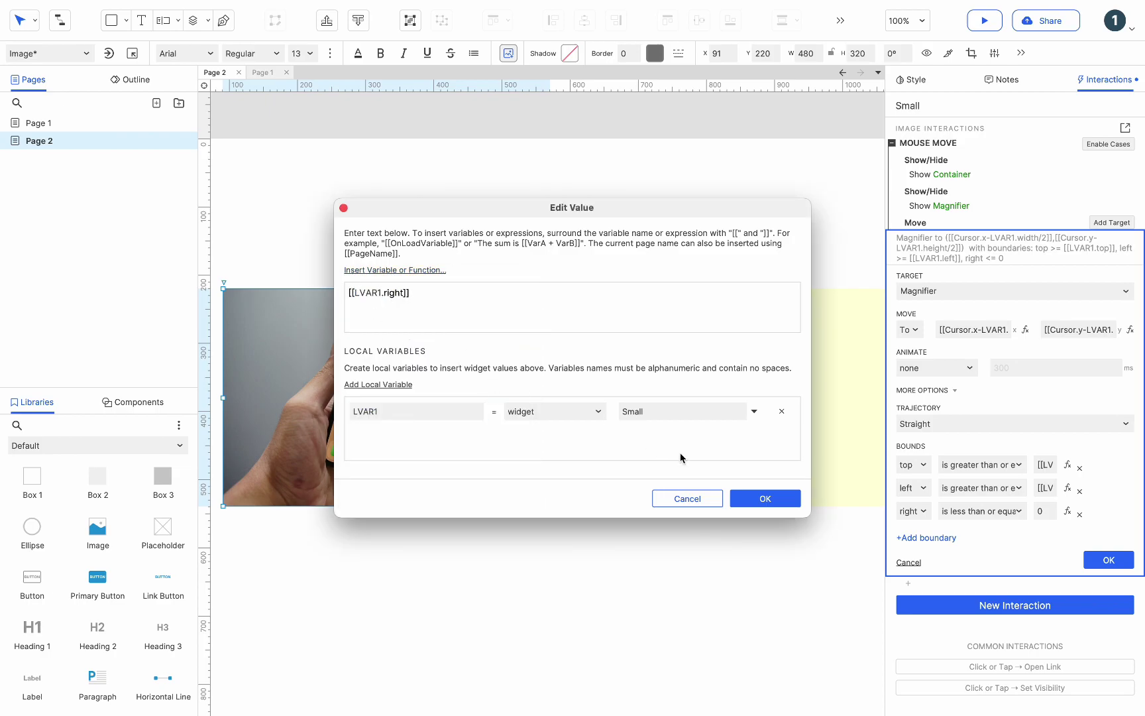
left_click(765, 499)
Step: Add a fourth boundary to the Magnifier's move for bottom with the condition is less than or equals
left_click(914, 537)
left_click(913, 534)
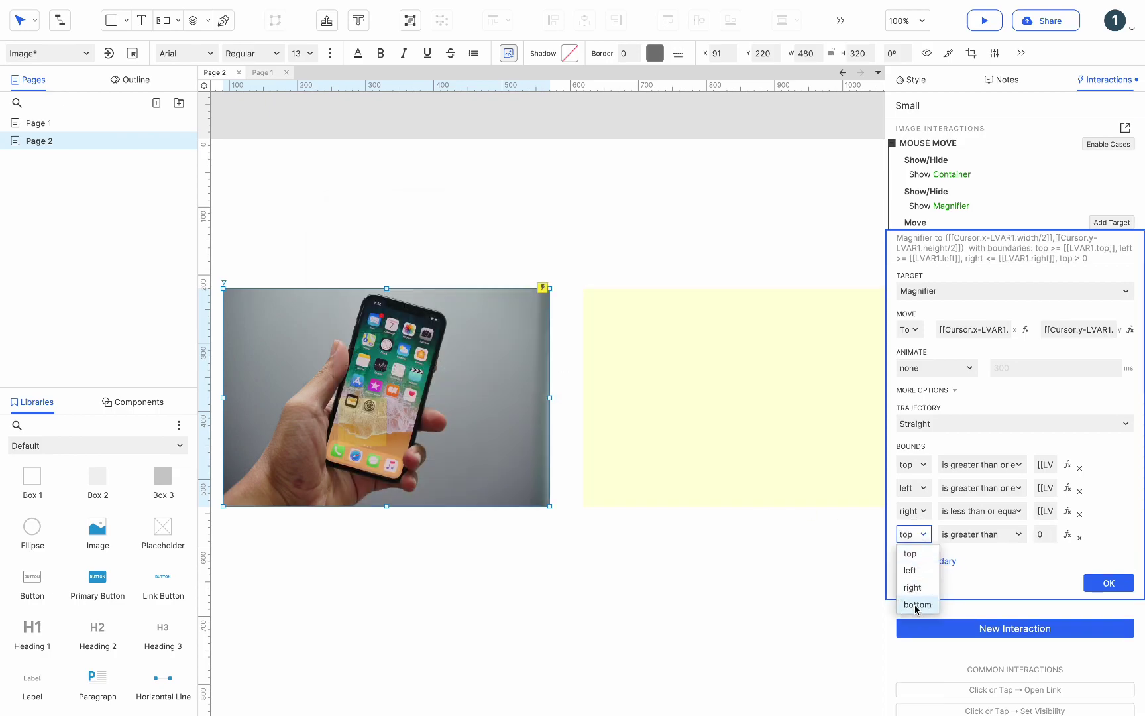
left_click(910, 601)
left_click(982, 534)
left_click(979, 571)
left_click(982, 534)
left_click(986, 604)
Step: Clear the bottom boundary's value and, in its value editor, add local variable LVAR1 for the widget Small
left_click(1047, 534)
key("BackSpace")
left_click(1067, 534)
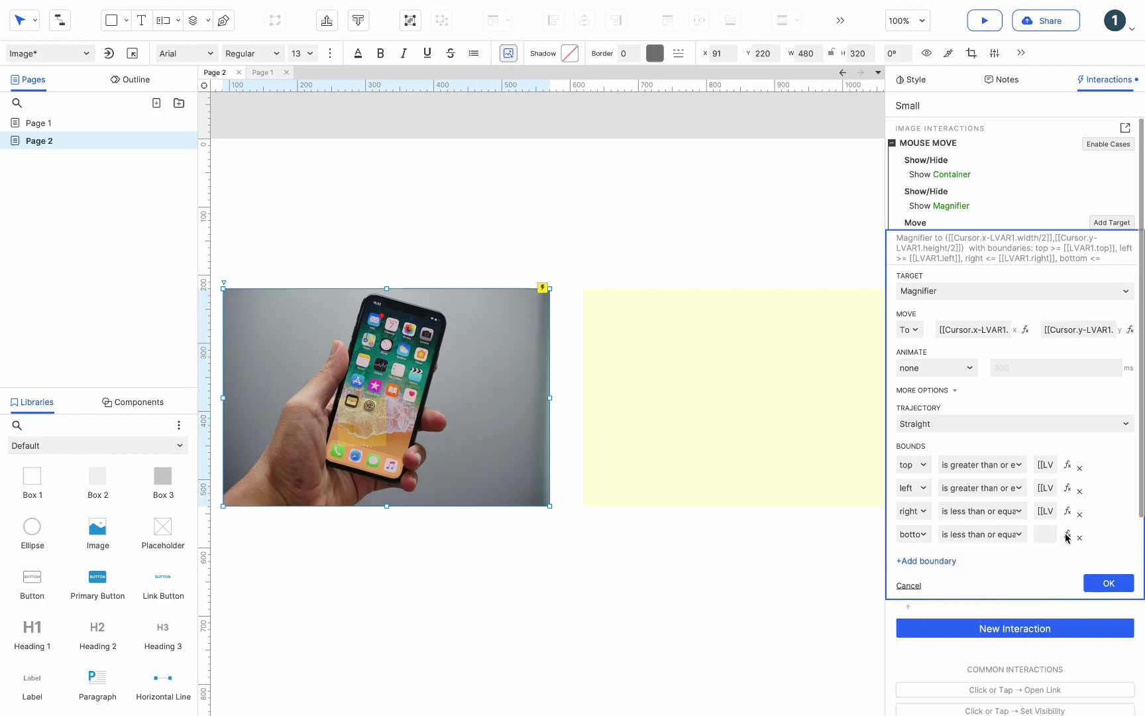
left_click(377, 384)
left_click(554, 411)
left_click(525, 533)
left_click(754, 410)
left_click(652, 554)
Step: Set the bottom boundary's value to the expression [[LVAR1.bottom]] and confirm the Magnifier's move action
left_click(410, 269)
type("bo")
left_click(417, 328)
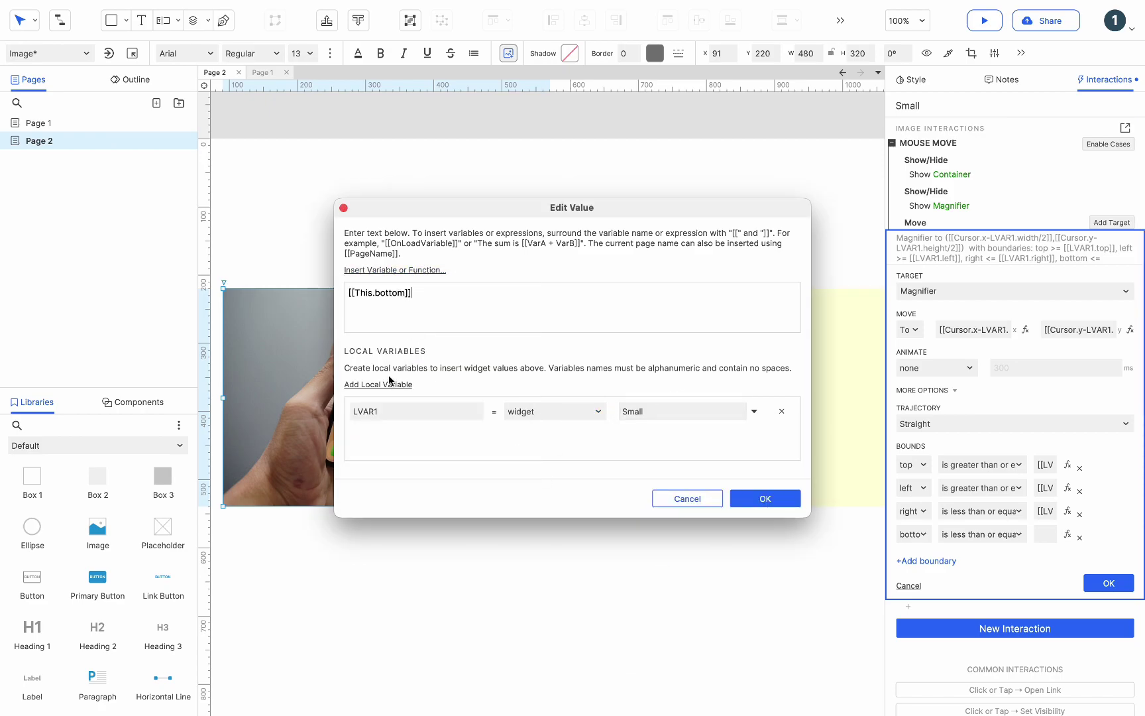
left_click(372, 290)
double_click(372, 292)
type("LVAR1")
left_click(763, 498)
left_click(1106, 585)
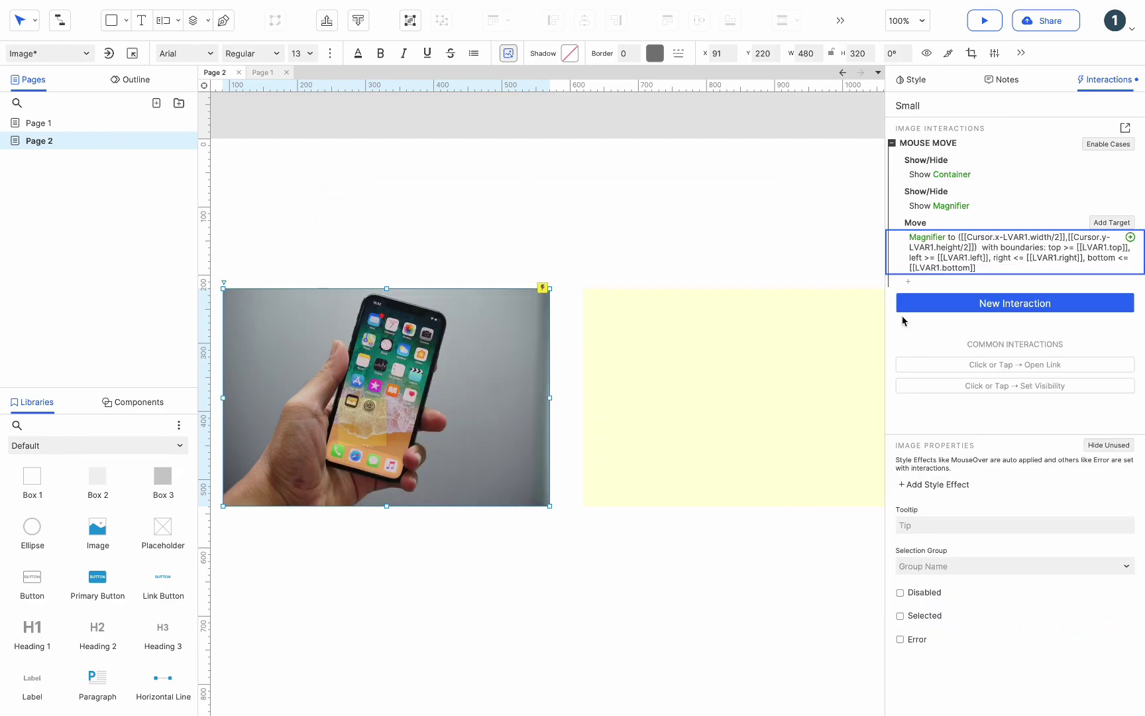
Step: Add a Move action targeting Large to Small's mouse move, set to To with the x and y coordinates cleared
left_click(907, 282)
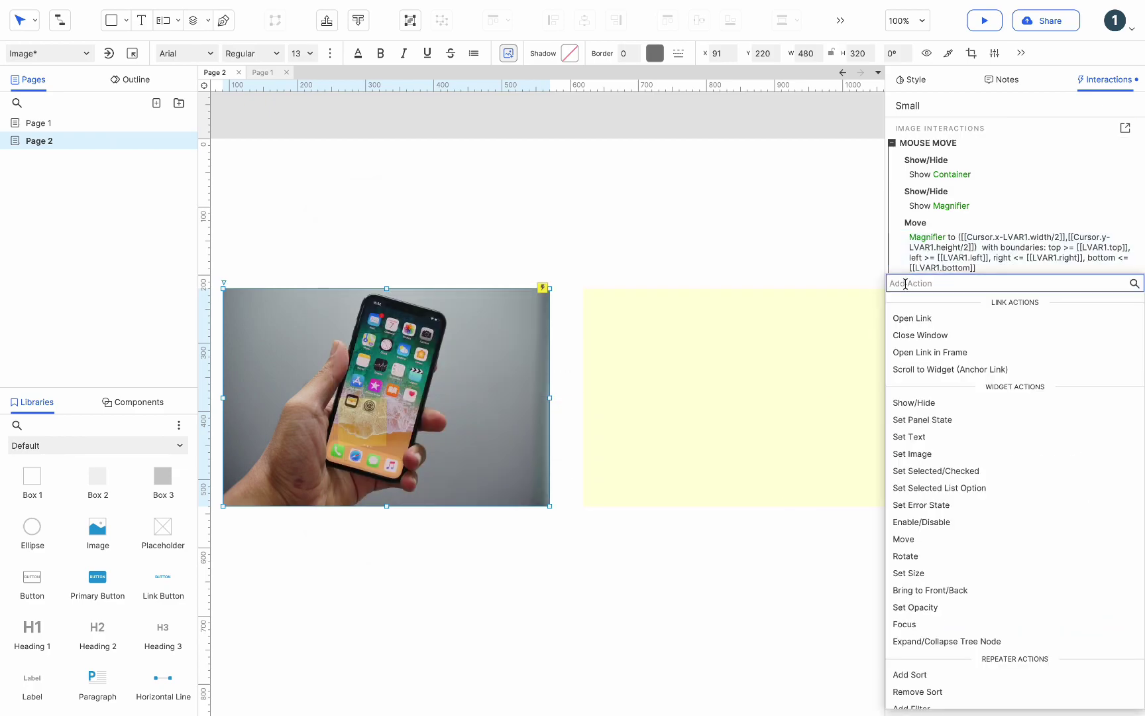
left_click(909, 537)
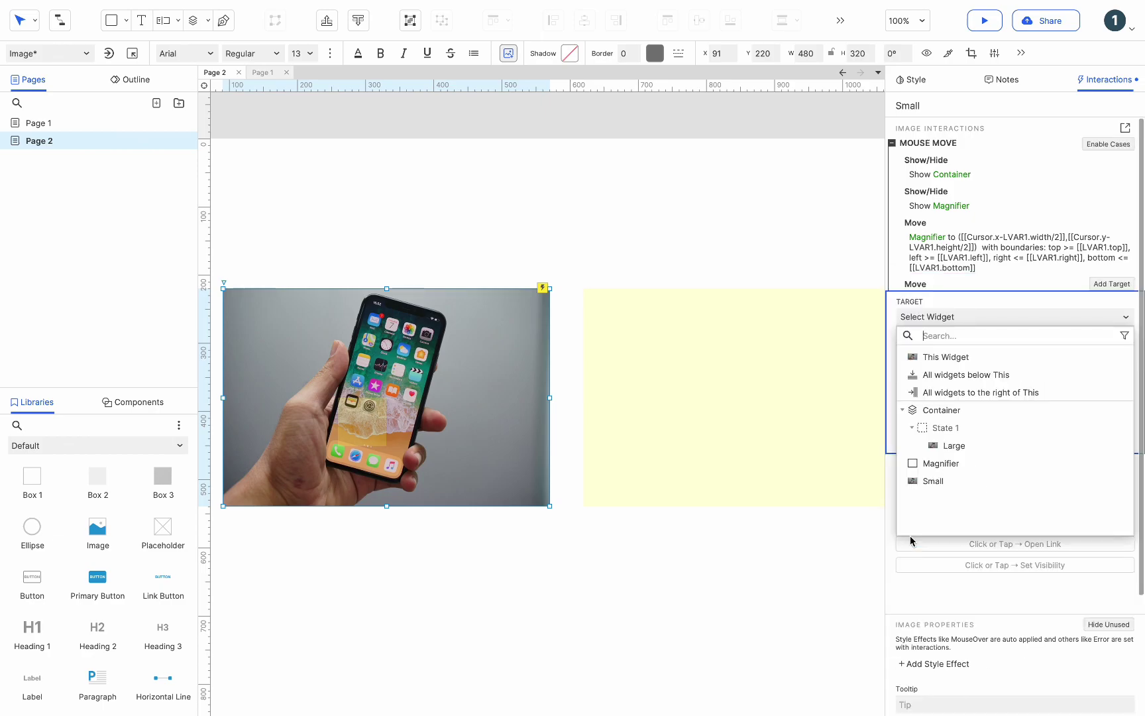
left_click(962, 441)
left_click(908, 371)
left_click(906, 389)
left_click(962, 370)
key("BackSpace")
double_click(1053, 371)
key("BackSpace")
Step: In the value editor for Large's x coordinate, add local variables LVAR1 for the widget Magnifier and LVAR2 for the widget Small
left_click(1025, 371)
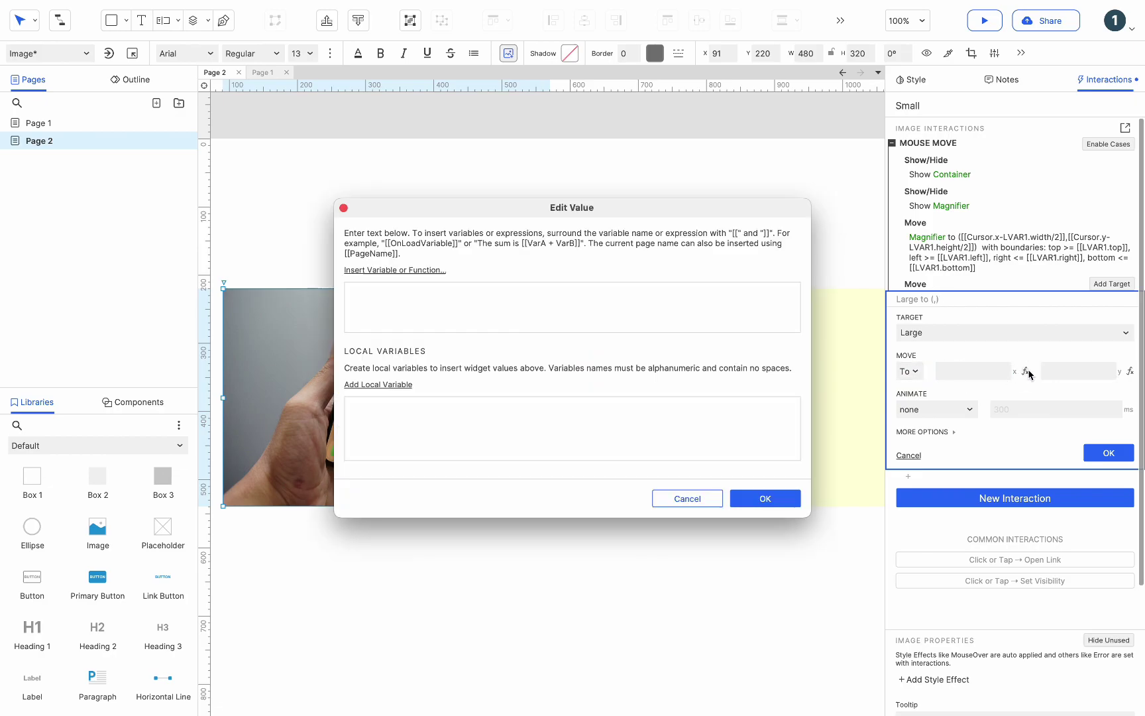
left_click(410, 385)
left_click(410, 385)
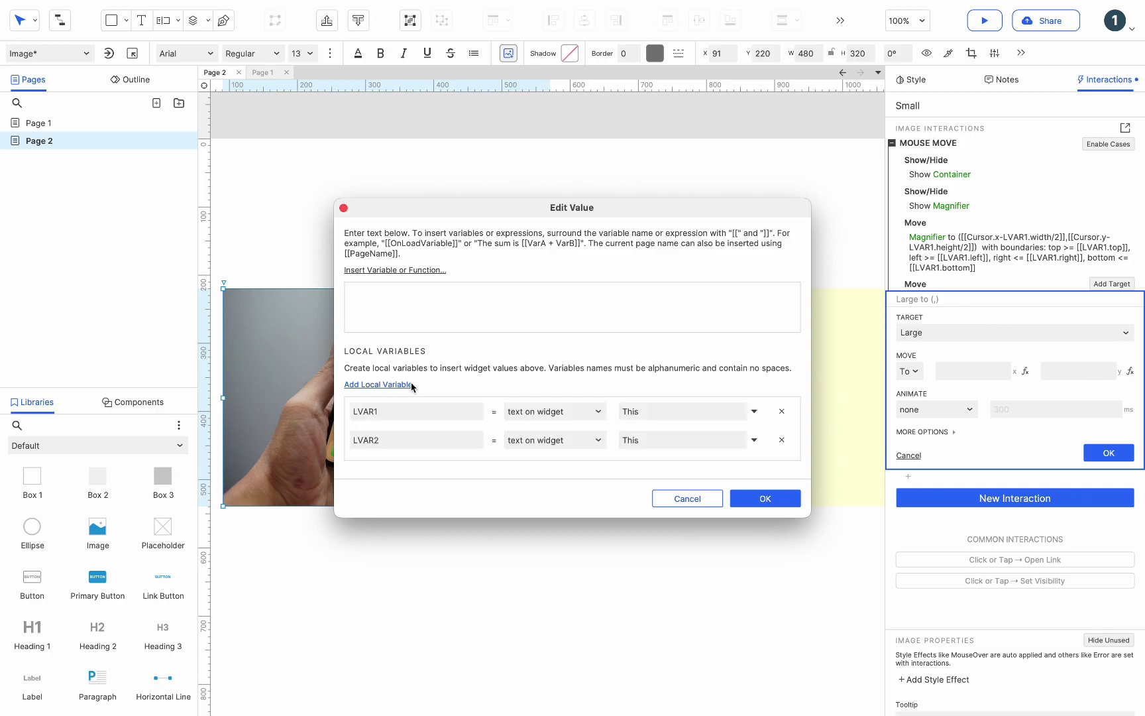
left_click(527, 412)
left_click(536, 530)
left_click(553, 440)
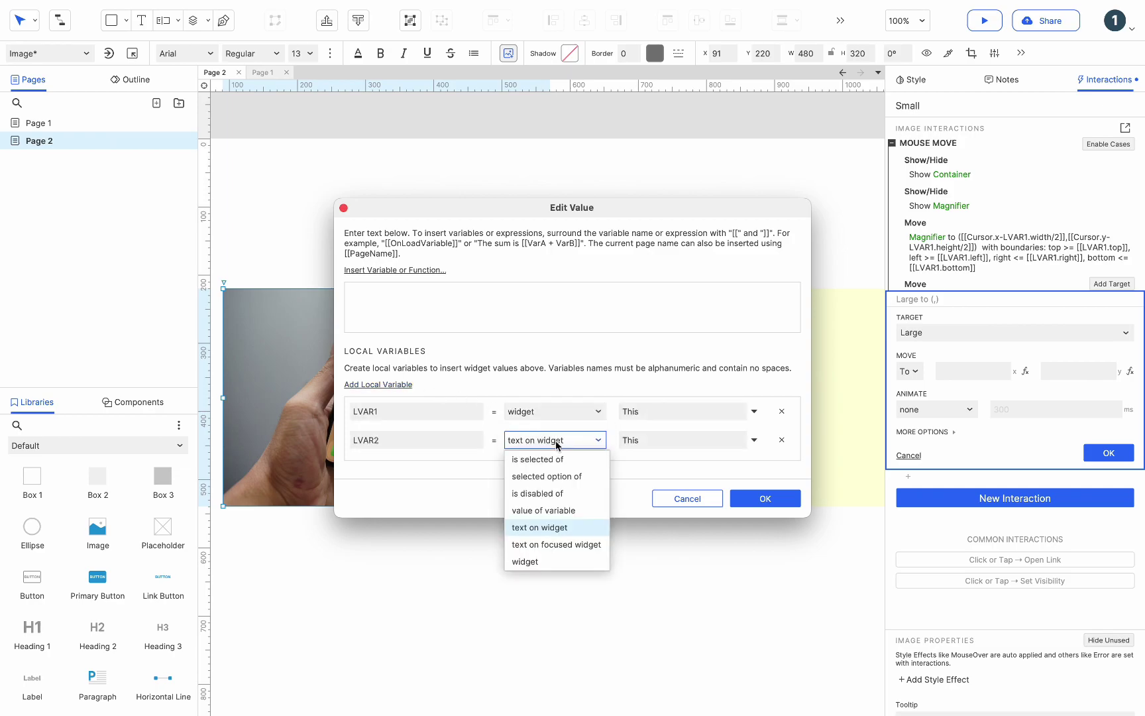
left_click(547, 556)
left_click(652, 409)
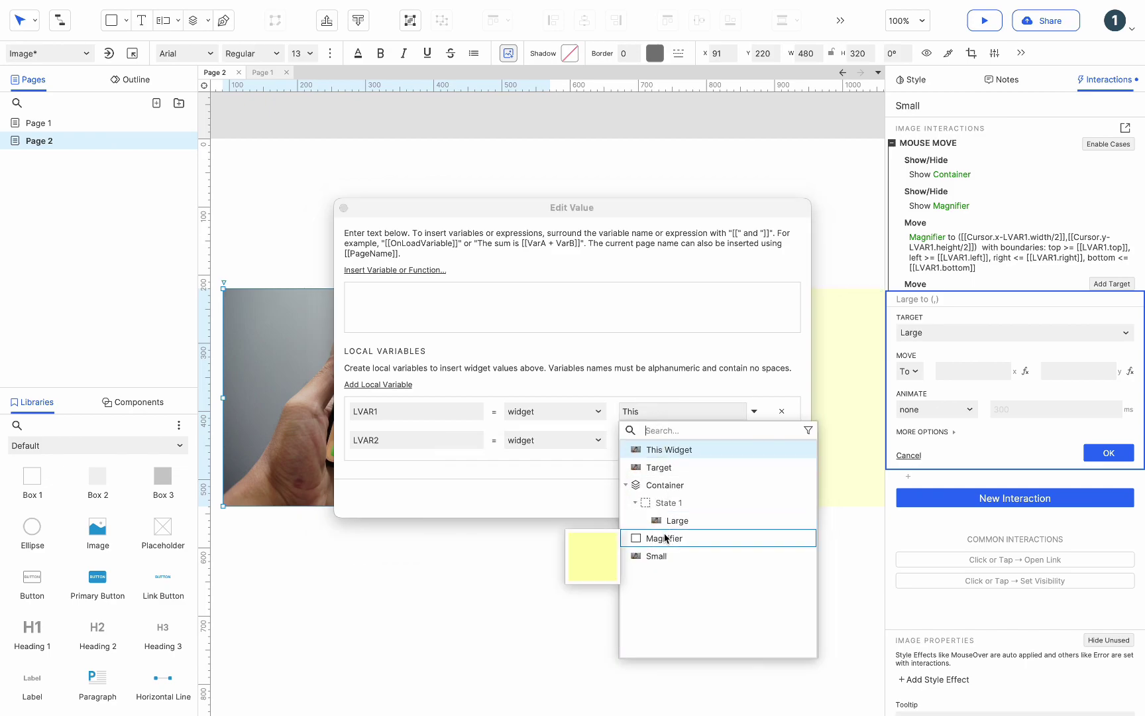
left_click(638, 538)
left_click(652, 434)
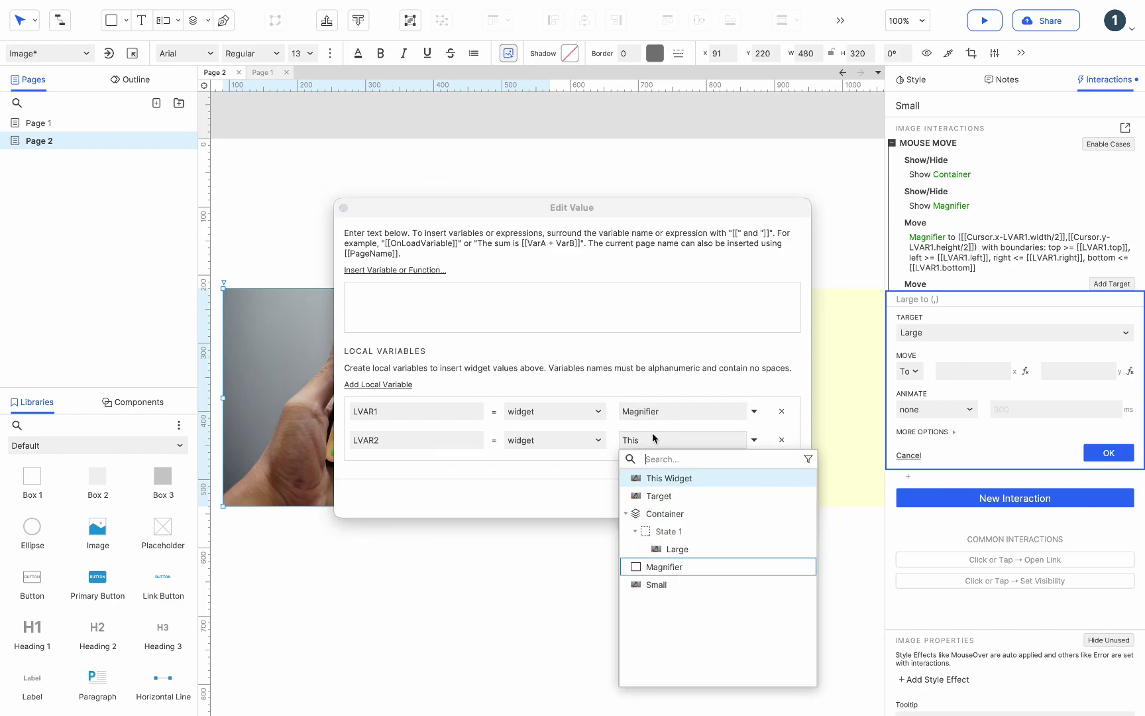
left_click(659, 584)
Step: Set Large's x coordinate to the expression [[(LVAR1.x-LVAR2.x)*OnLoadVariable]] and confirm it
double_click(390, 412)
key("super+c")
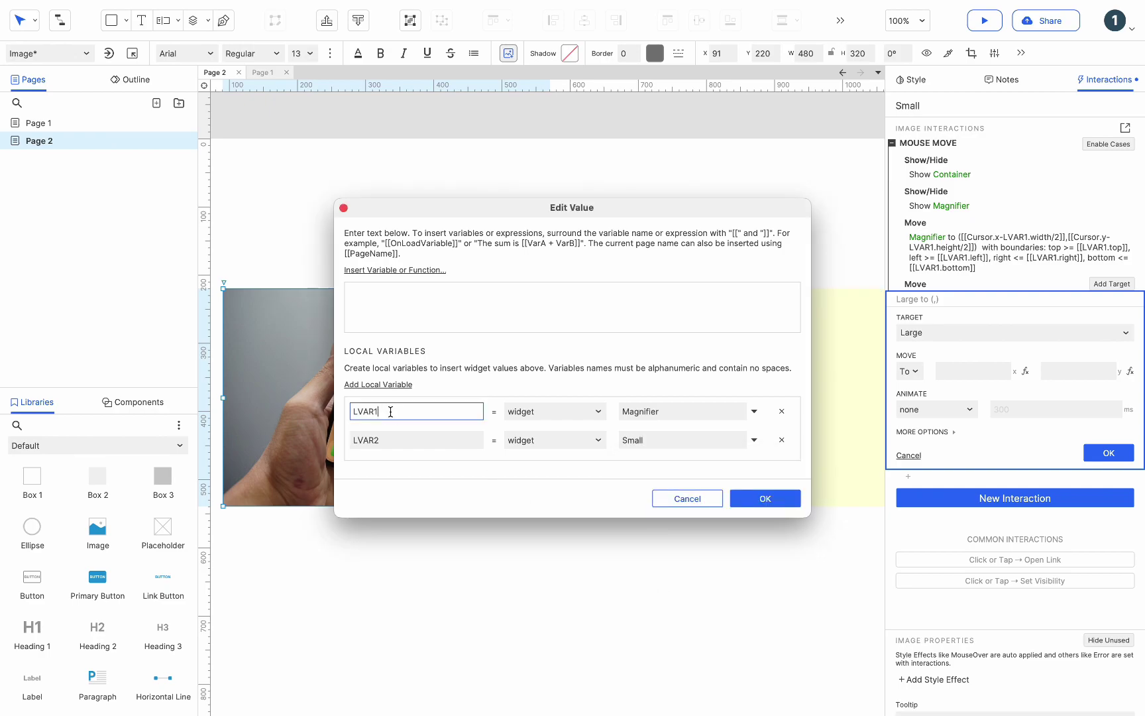
left_click(398, 270)
left_click(393, 361)
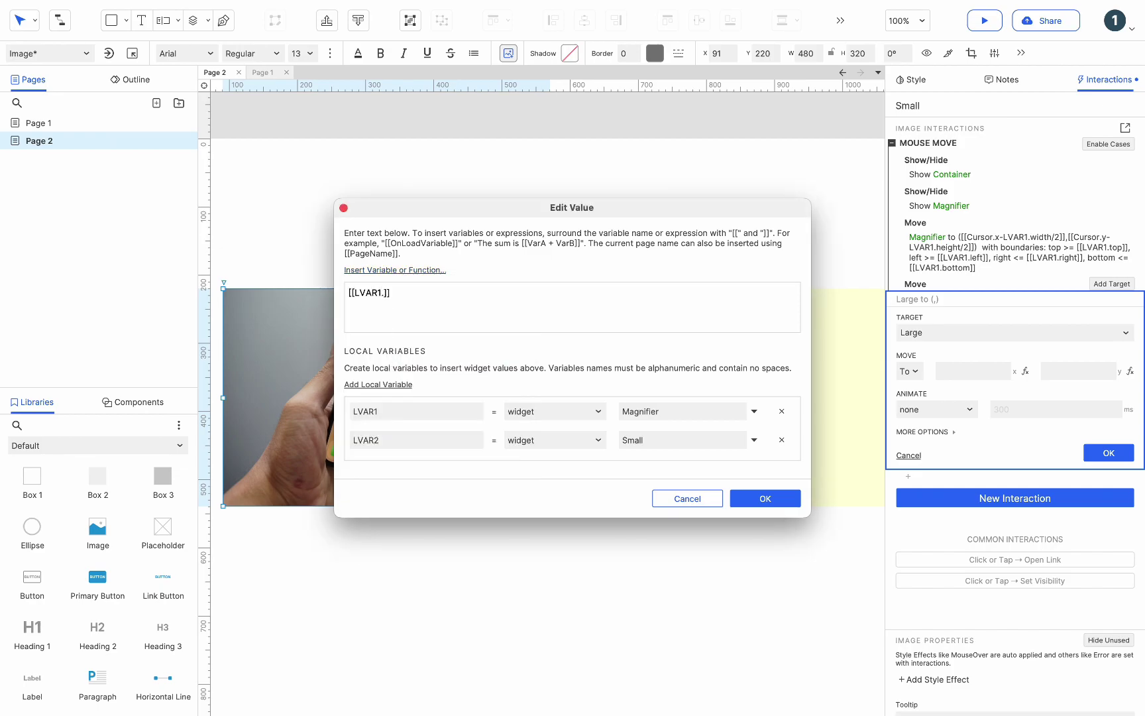
key("super+v")
type("2")
left_click(353, 287)
type("(")
left_click(438, 293)
type("*")
left_click(435, 270)
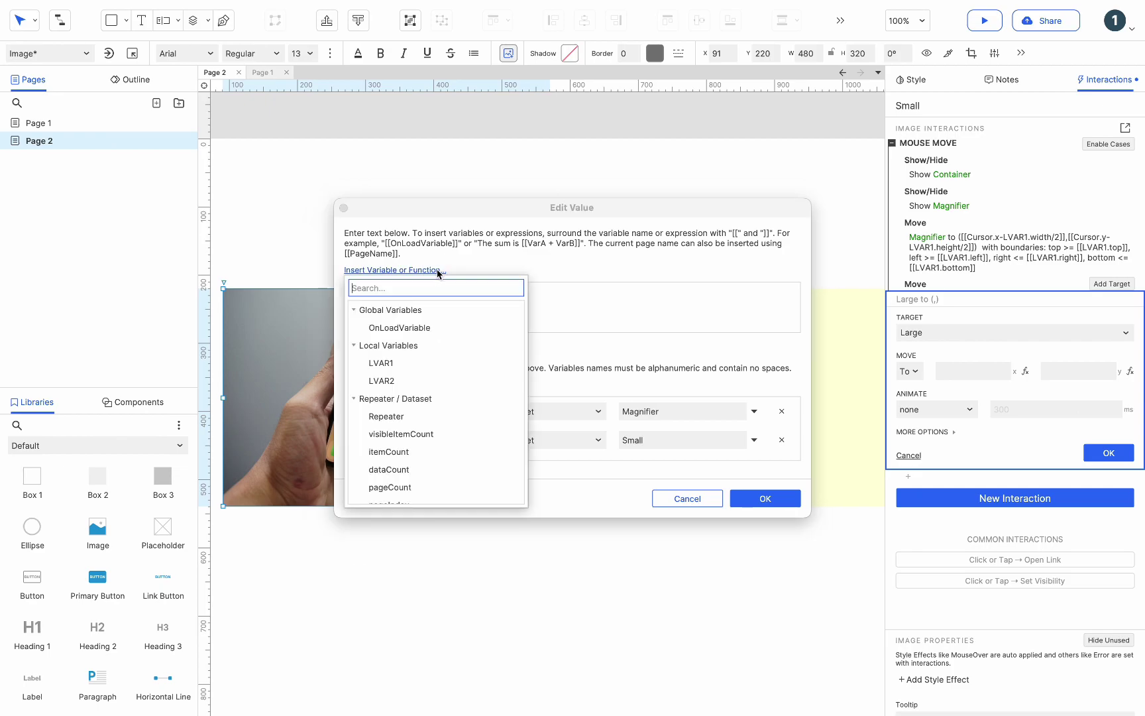
left_click(428, 329)
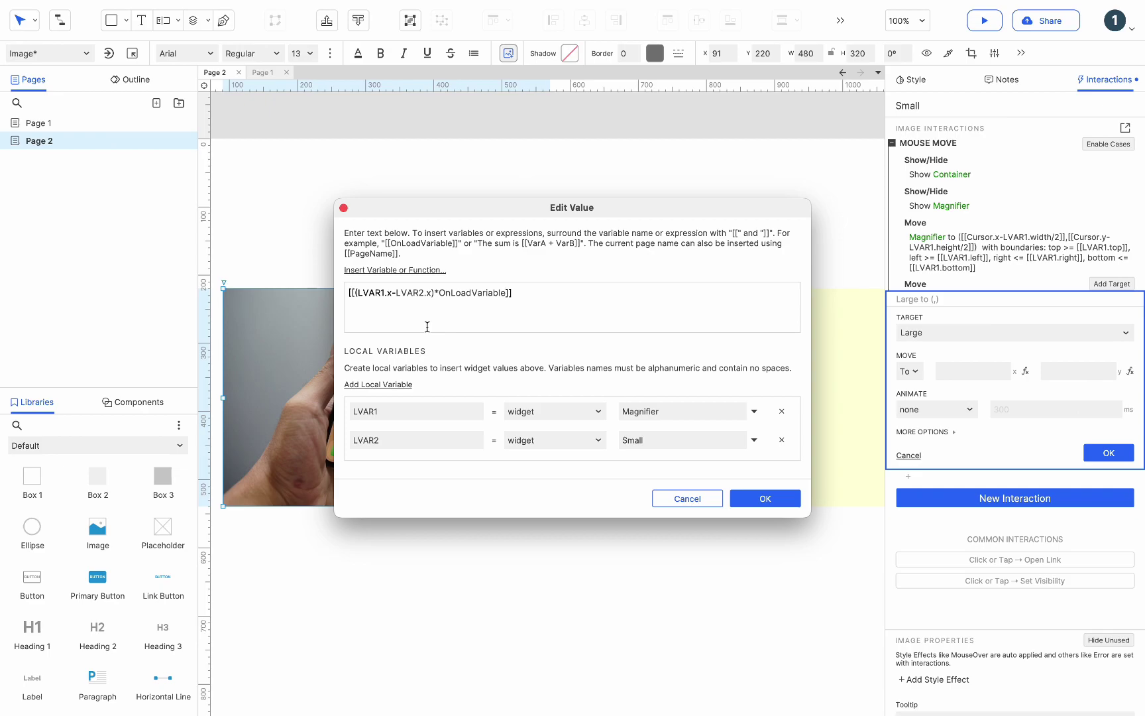
left_click(756, 498)
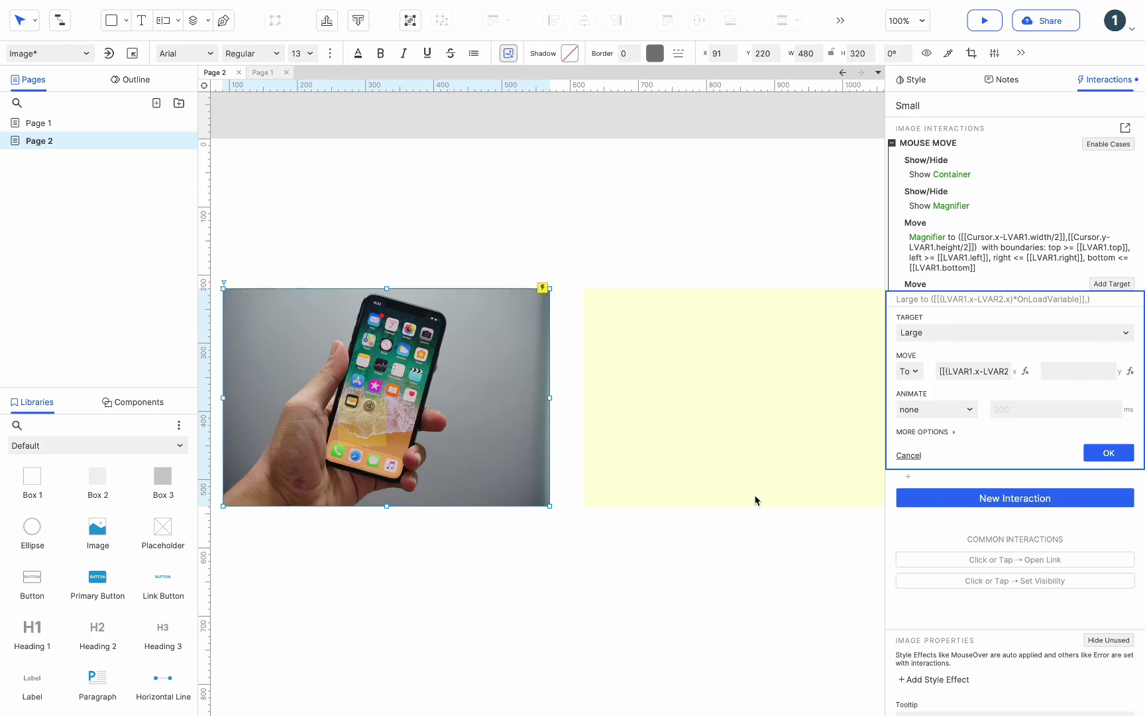
Step: In the value editor for Large's y coordinate, add local variables LVAR1 for the widget Magnifier and LVAR2 for the widget Small
left_click(1130, 371)
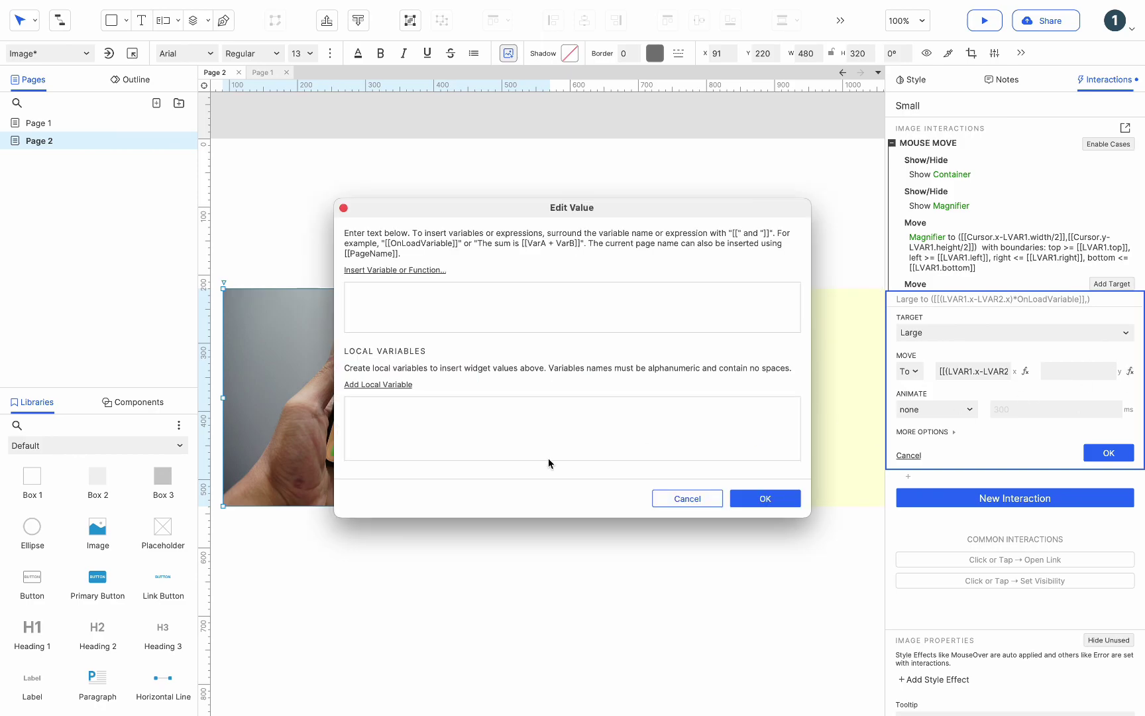
left_click(398, 386)
left_click(398, 385)
left_click(536, 412)
left_click(538, 531)
left_click(659, 411)
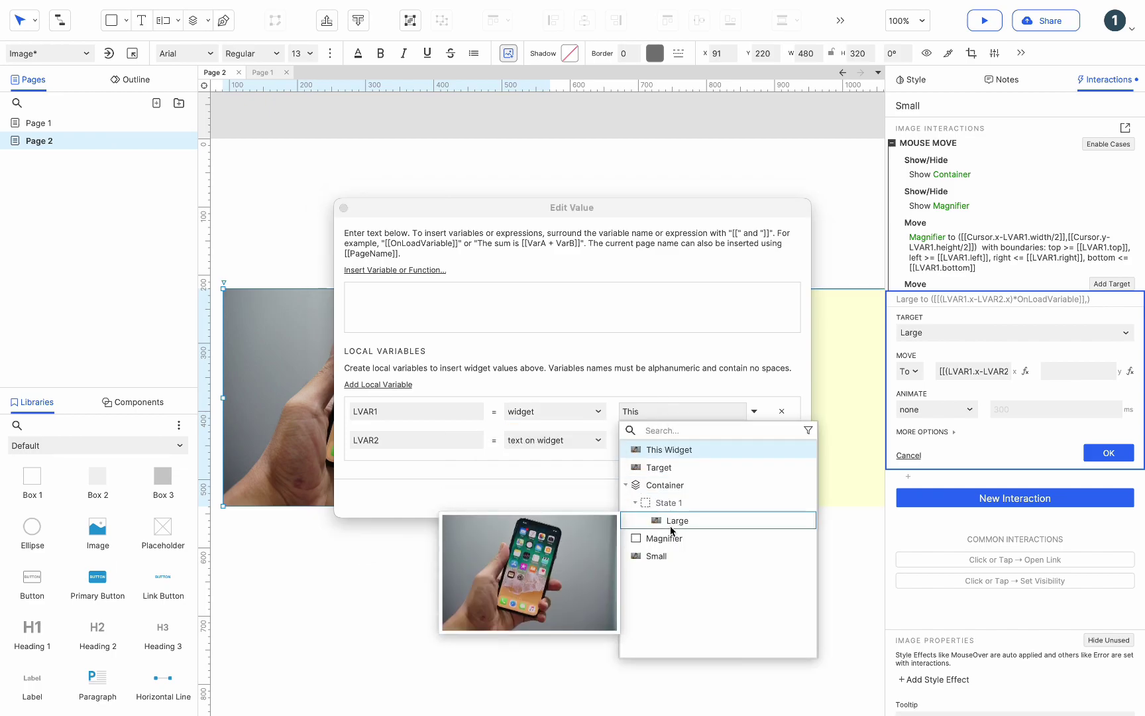
left_click(663, 537)
left_click(560, 438)
left_click(541, 558)
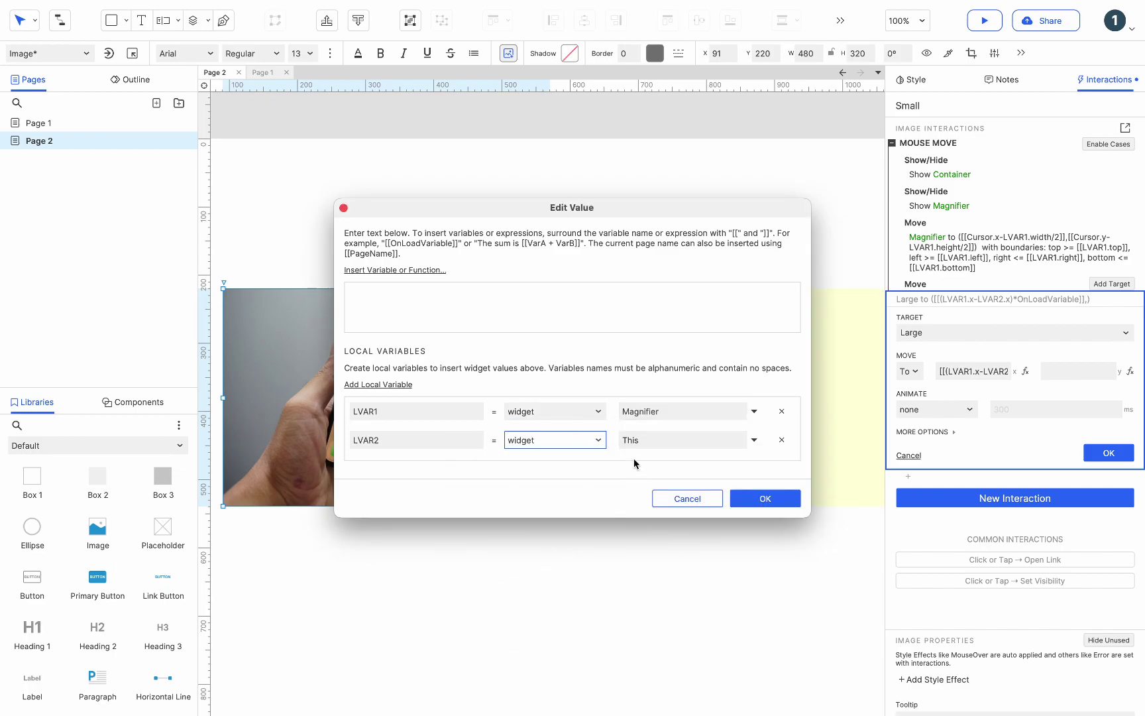
left_click(656, 440)
left_click(658, 583)
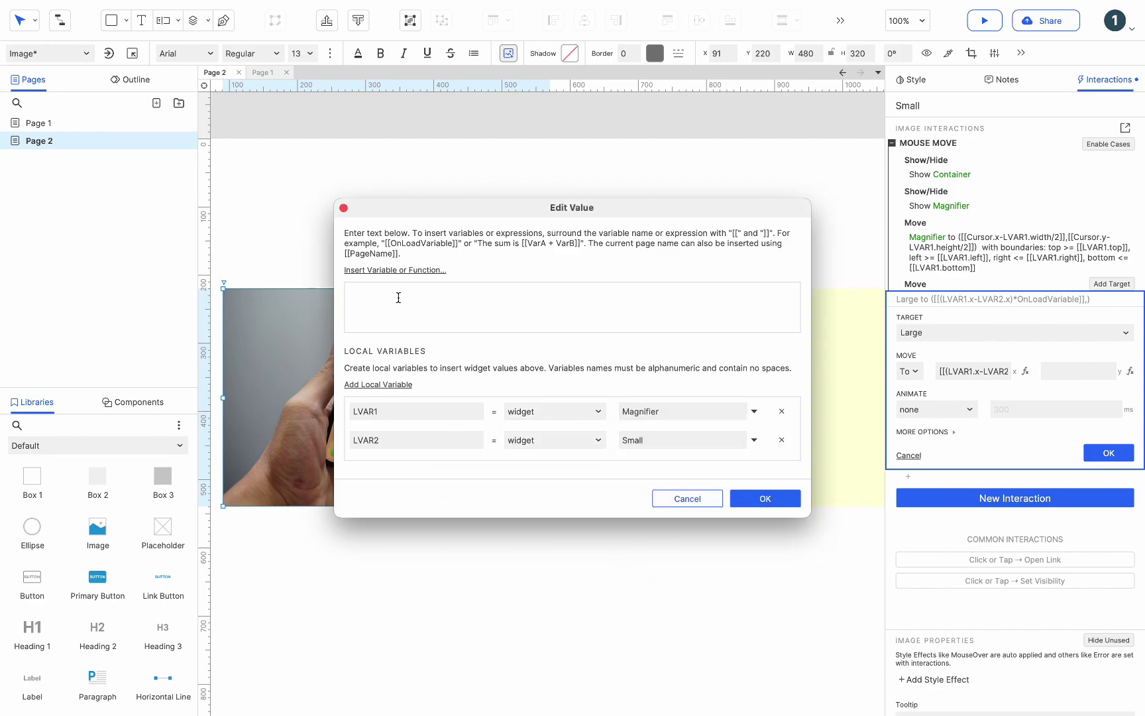
Step: Set Large's y coordinate to the expression [[(LVAR1.y-LVAR2.y)*OnLoadVariable]] and confirm Large's move action
key("Tab")
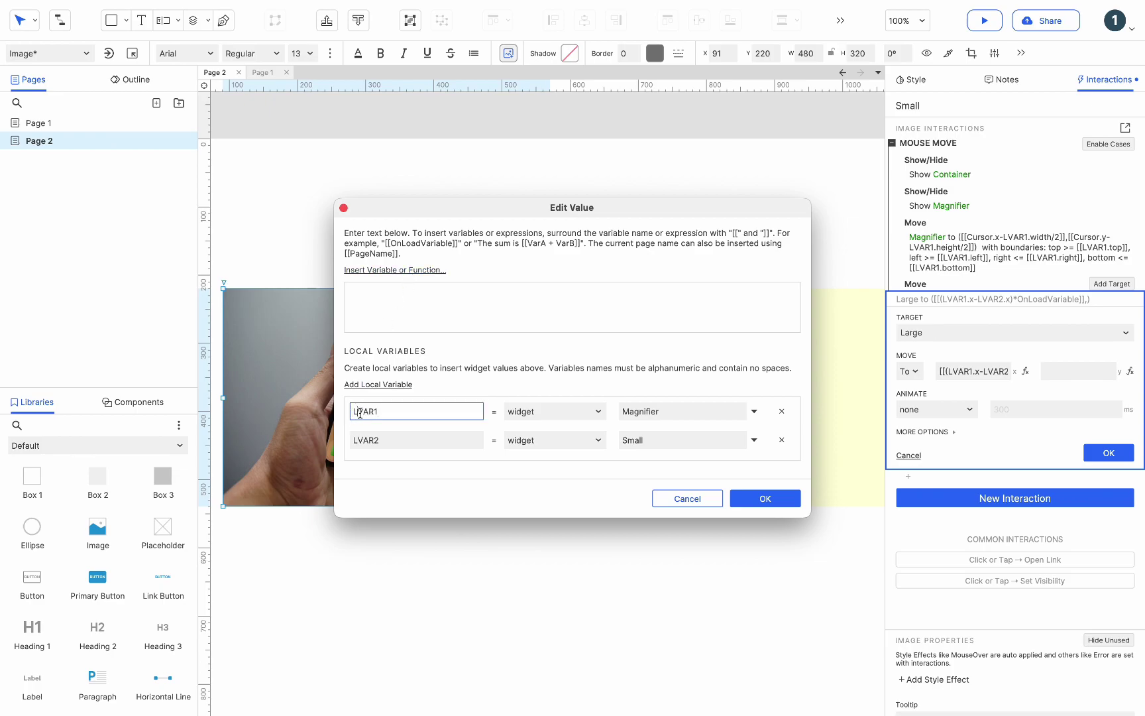
left_click(406, 269)
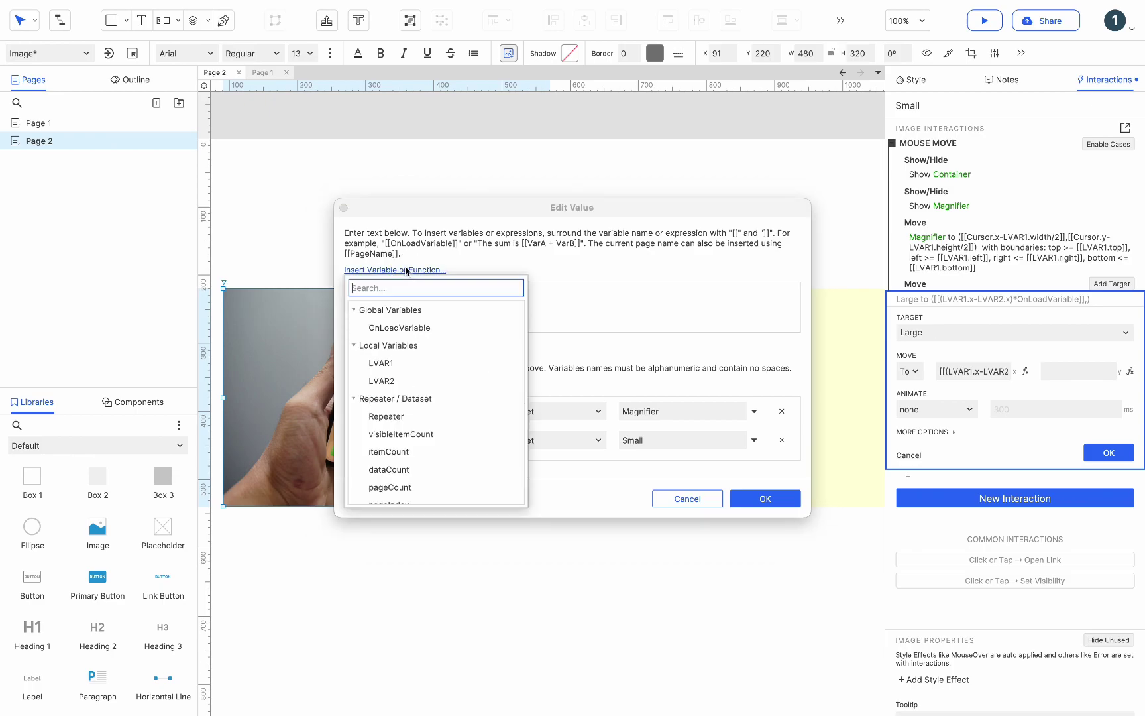
left_click(400, 365)
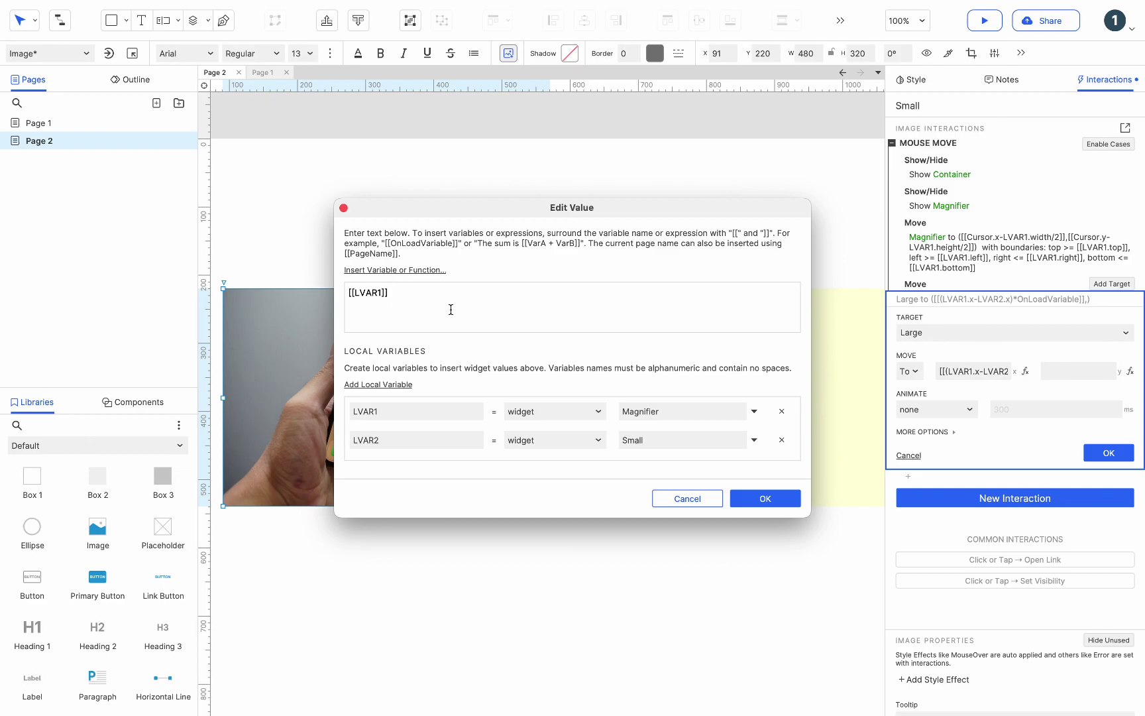
type(".y-LVAR1")
key("BackSpace")
type("2.y")
left_click(356, 293)
type("(")
left_click(424, 270)
left_click(397, 327)
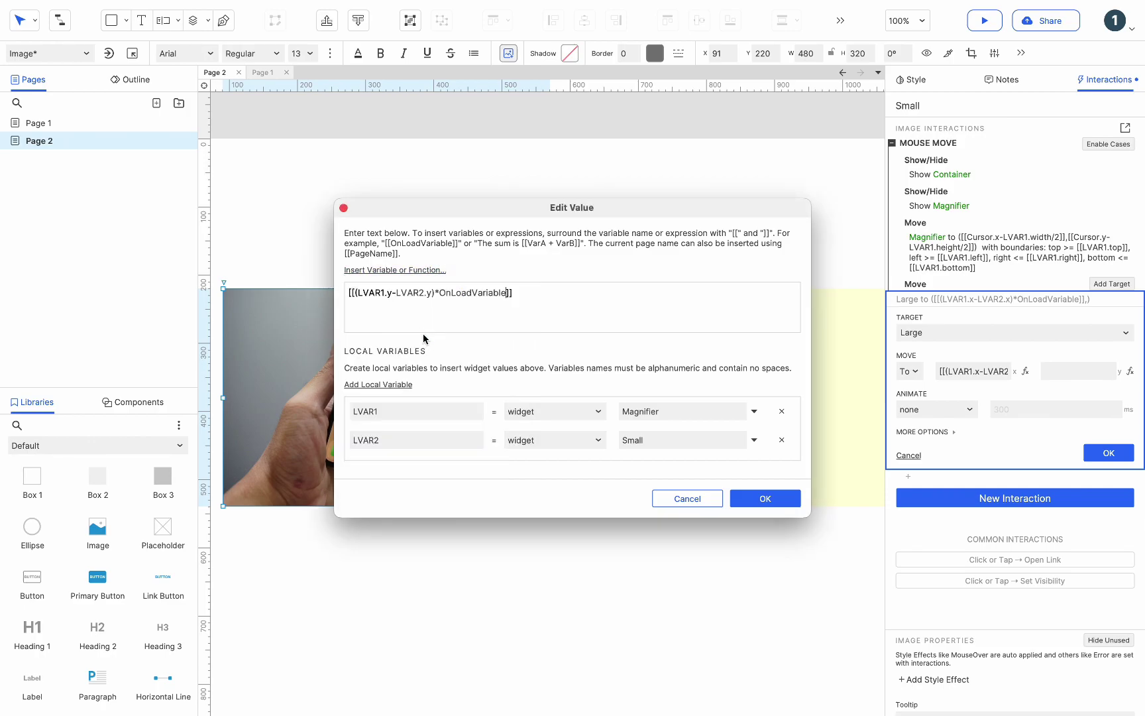
left_click(757, 498)
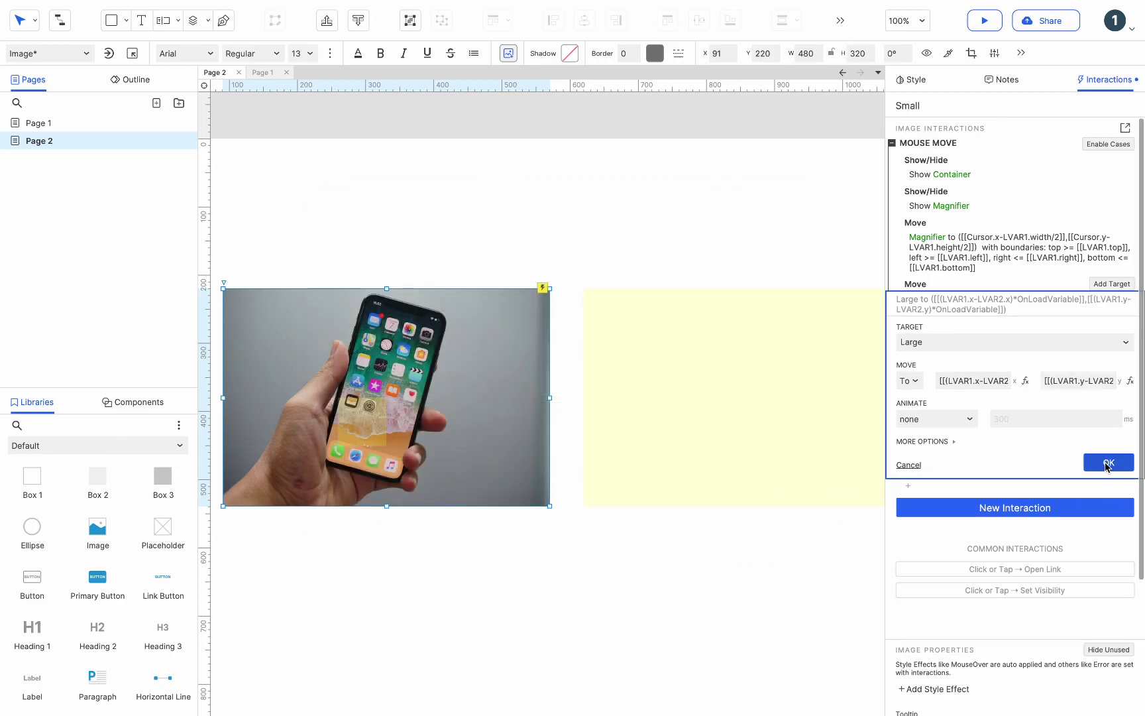
left_click(1105, 461)
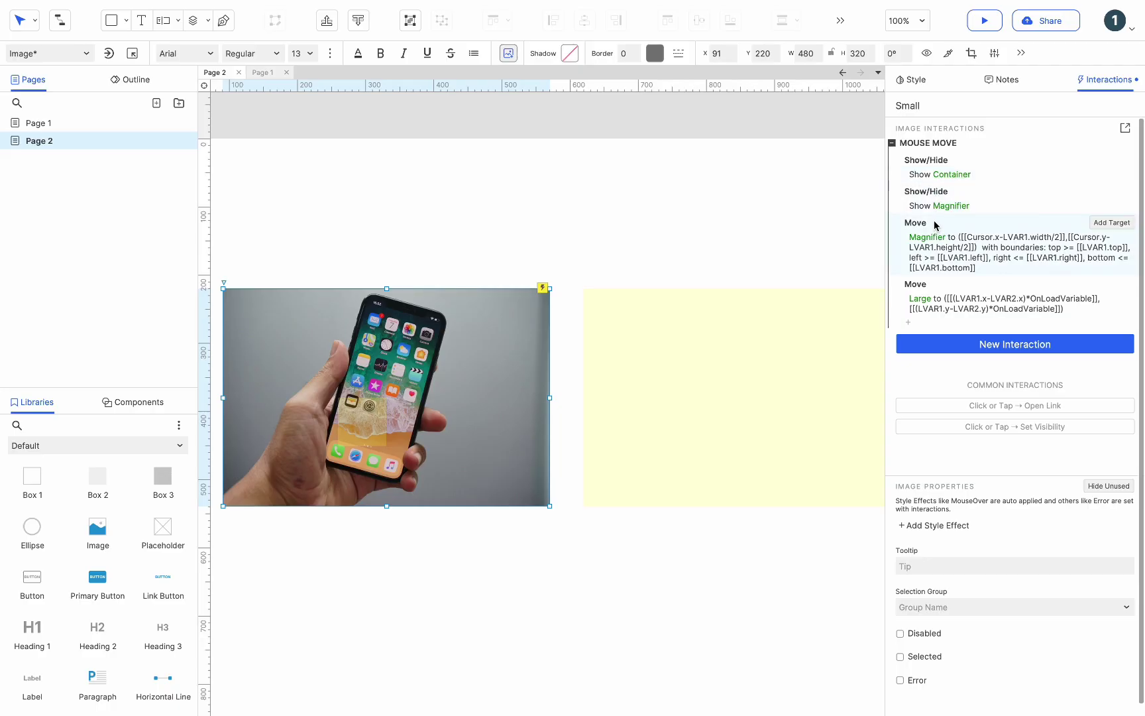
Step: Copy both Move actions from Small's mouse move and paste them onto the Magnifier
left_click(936, 225)
left_click(928, 284, "ctrl")
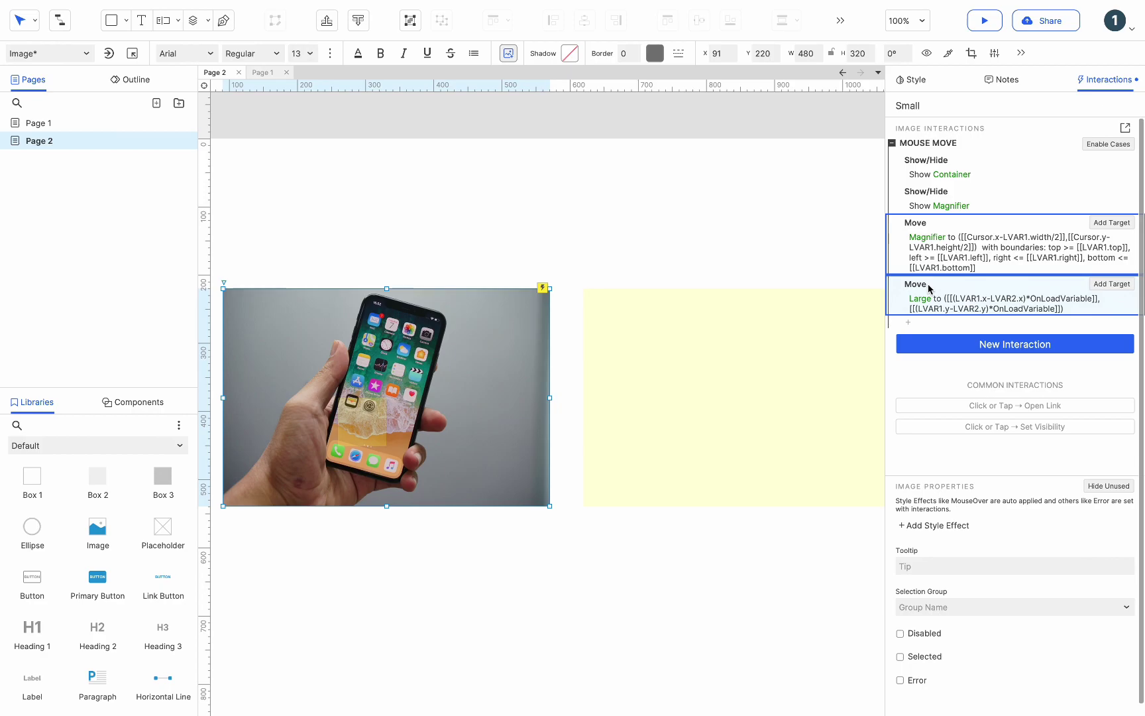
left_click(361, 418)
scroll(384, 419, "left", 3)
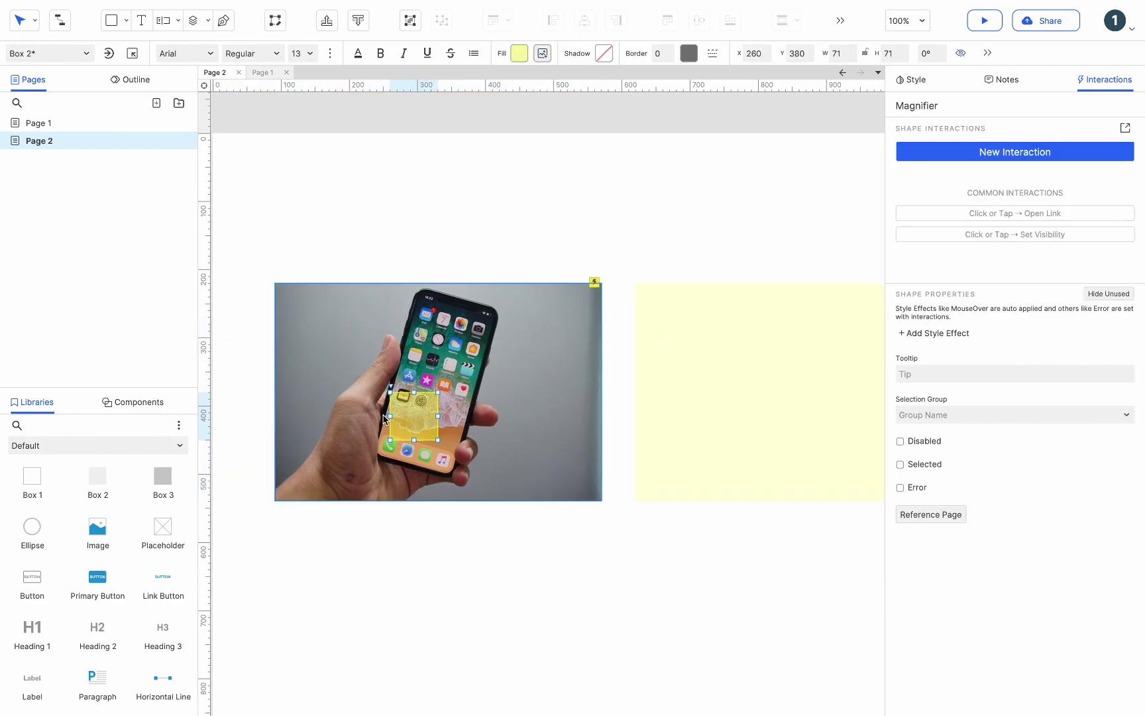
key("ctrl+v")
Step: In Small's mouse move, prefix both of Large's move coordinate expressions with a minus sign and confirm the action
left_click(585, 345)
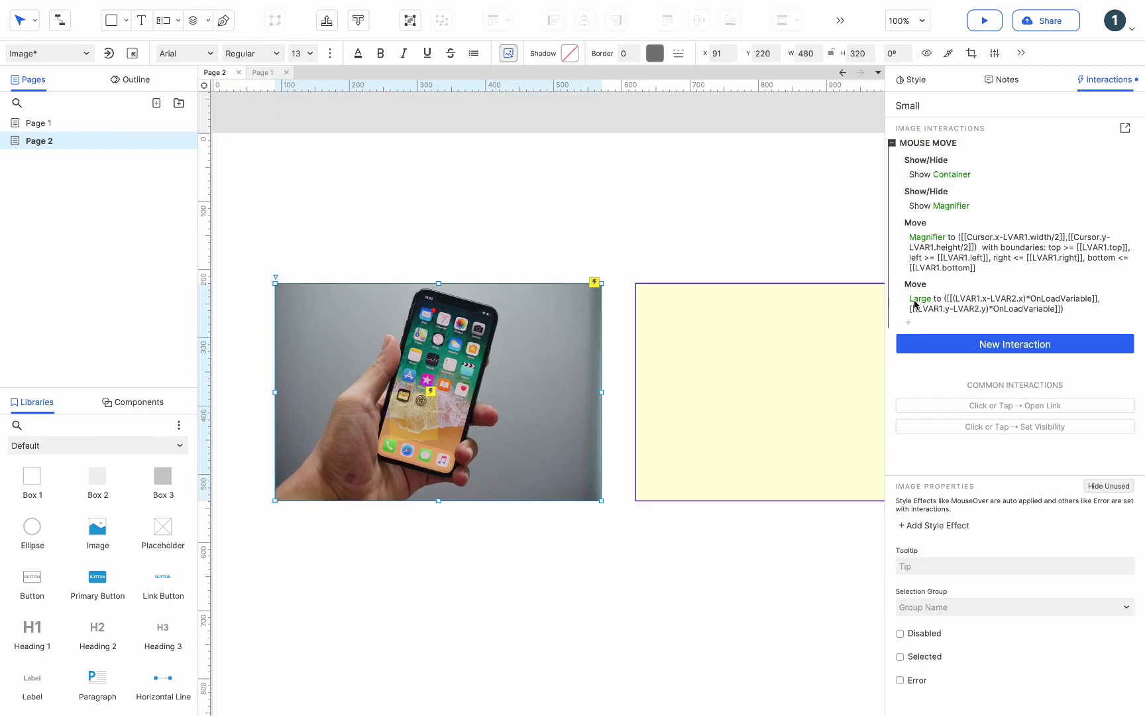
left_click(983, 305)
left_click(942, 383)
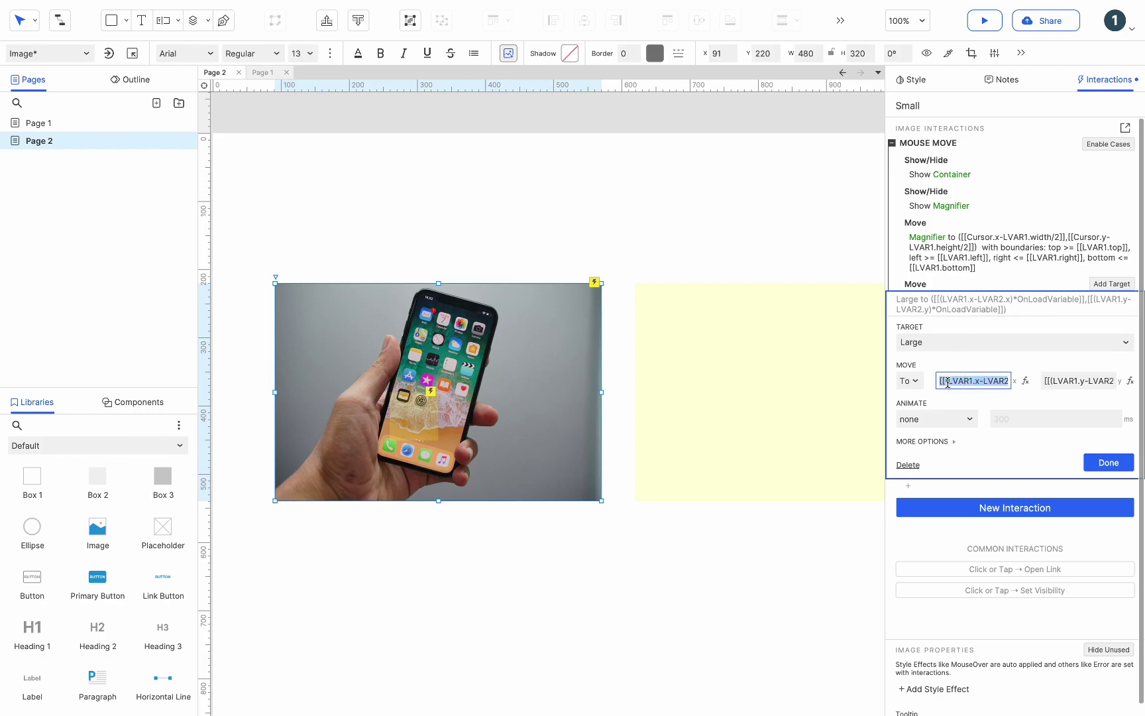
left_click(948, 382)
type("-")
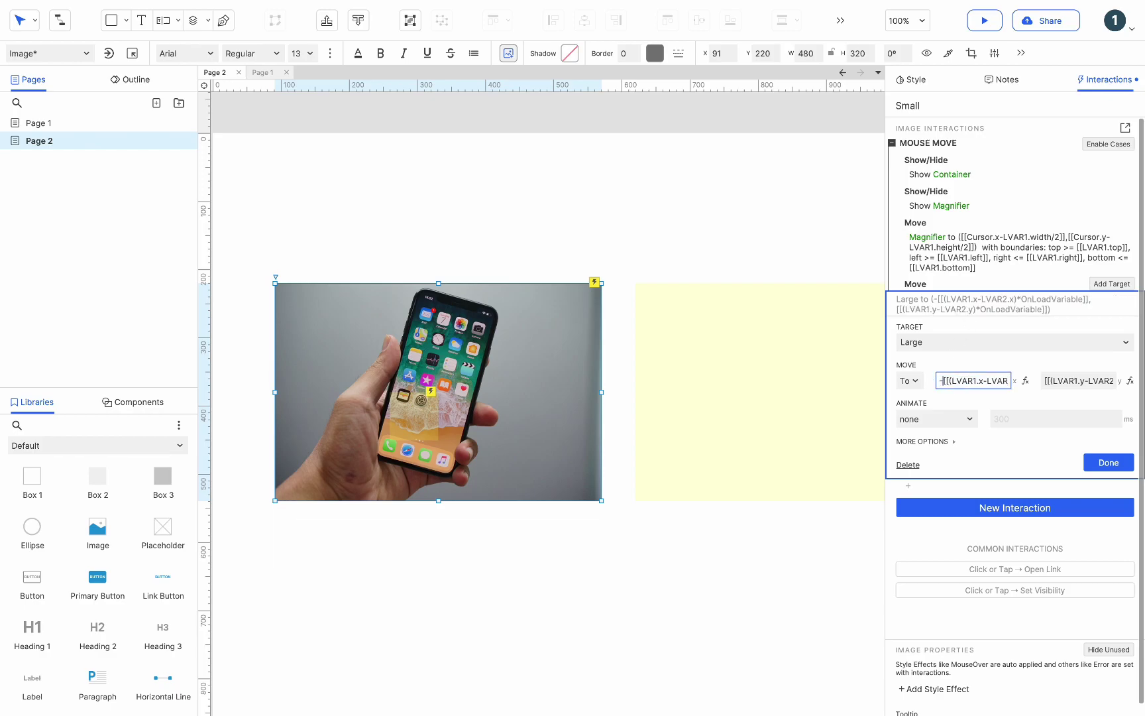
left_click(1054, 380)
left_click(1048, 381)
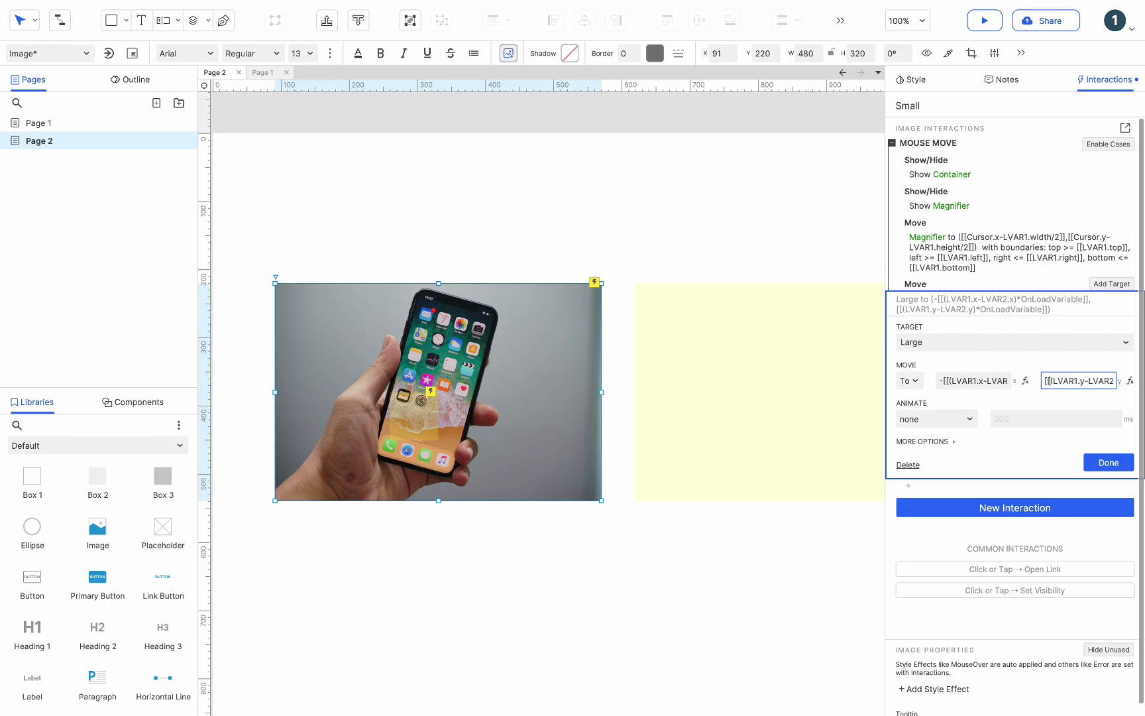
type("-")
left_click(1107, 462)
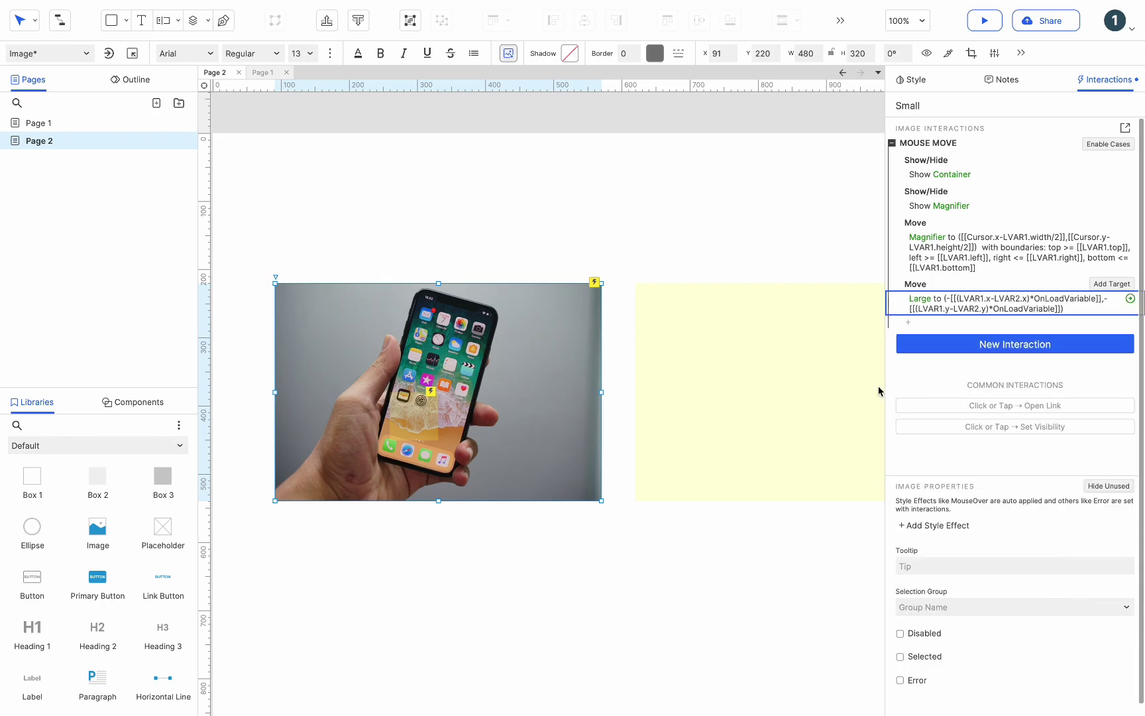
Step: In the Magnifier's mouse move, prefix Large's x and y move expressions with a minus sign as well
left_click(438, 411)
left_click(967, 245)
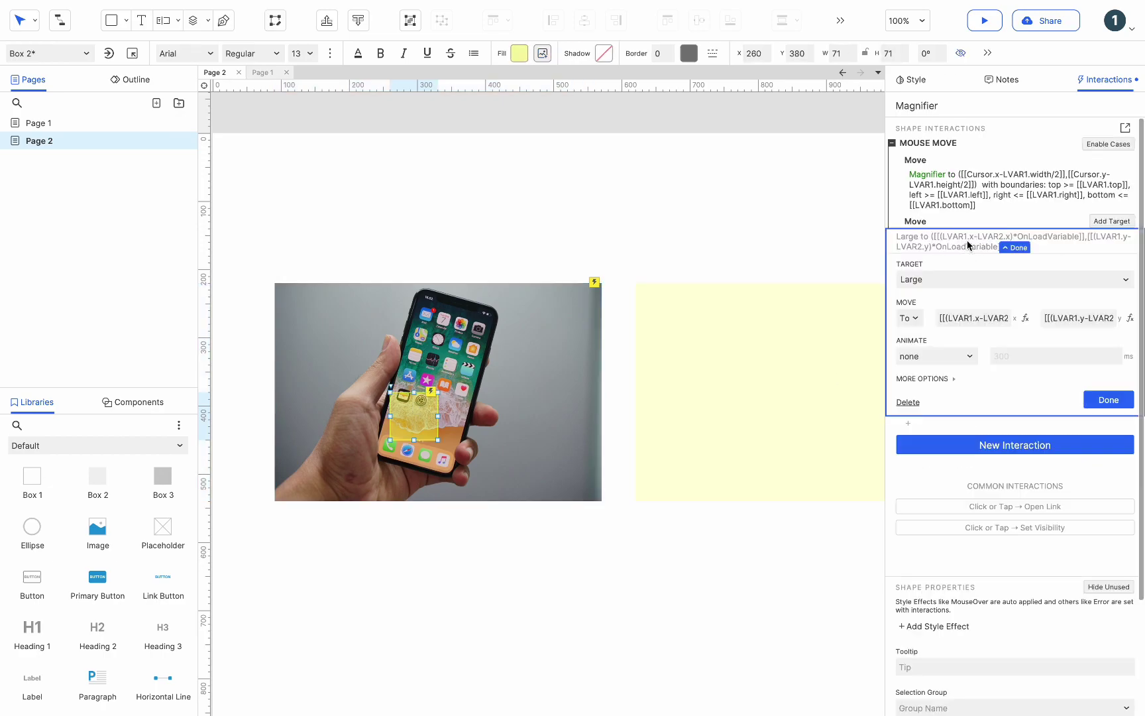
left_click(944, 319)
left_click(942, 318)
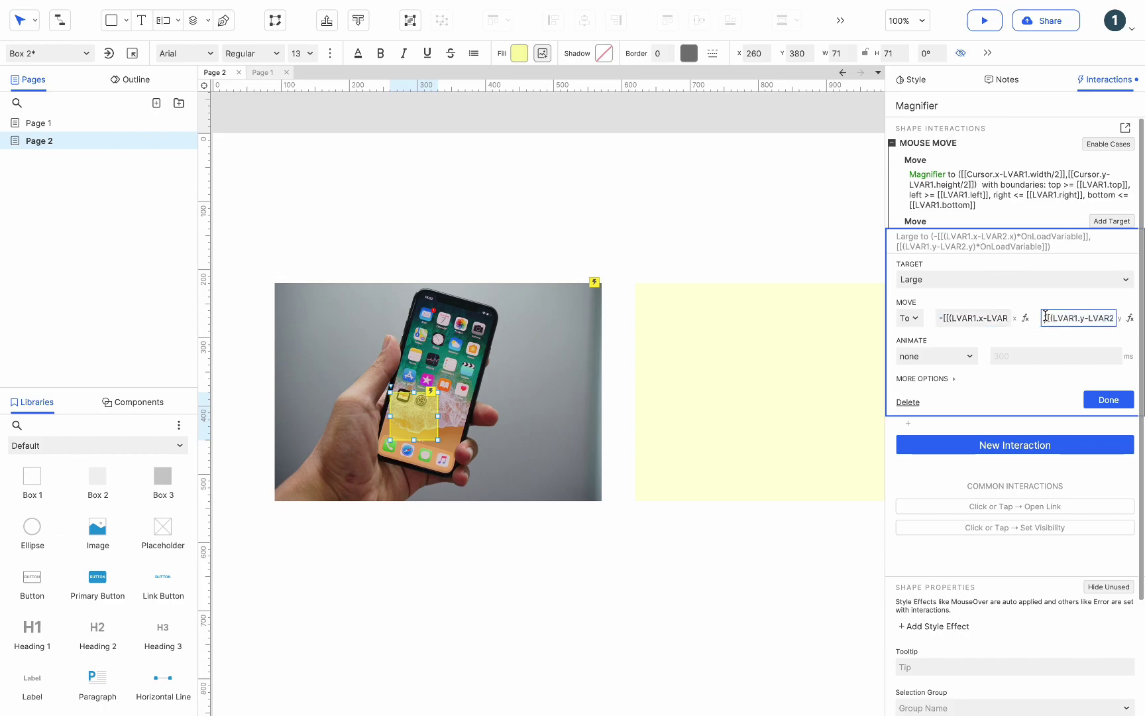
Step: Preview Page 2 in the browser and test the magnifier over the small phone photo
left_click(984, 21)
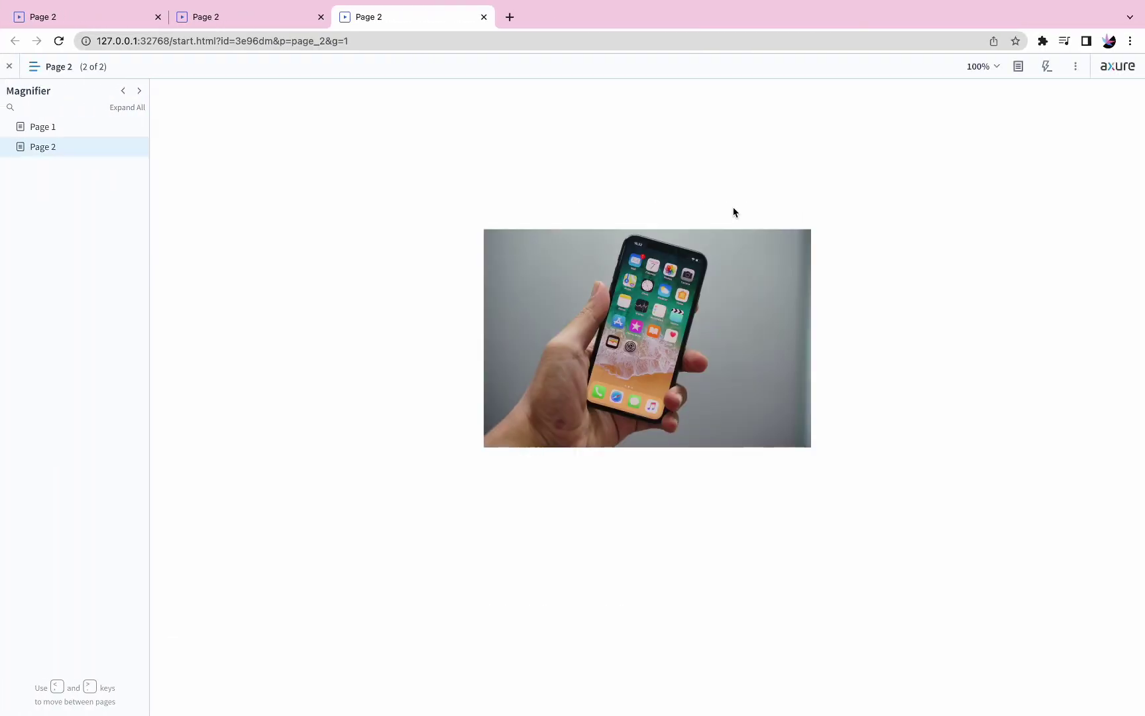
mouse_move(696, 255)
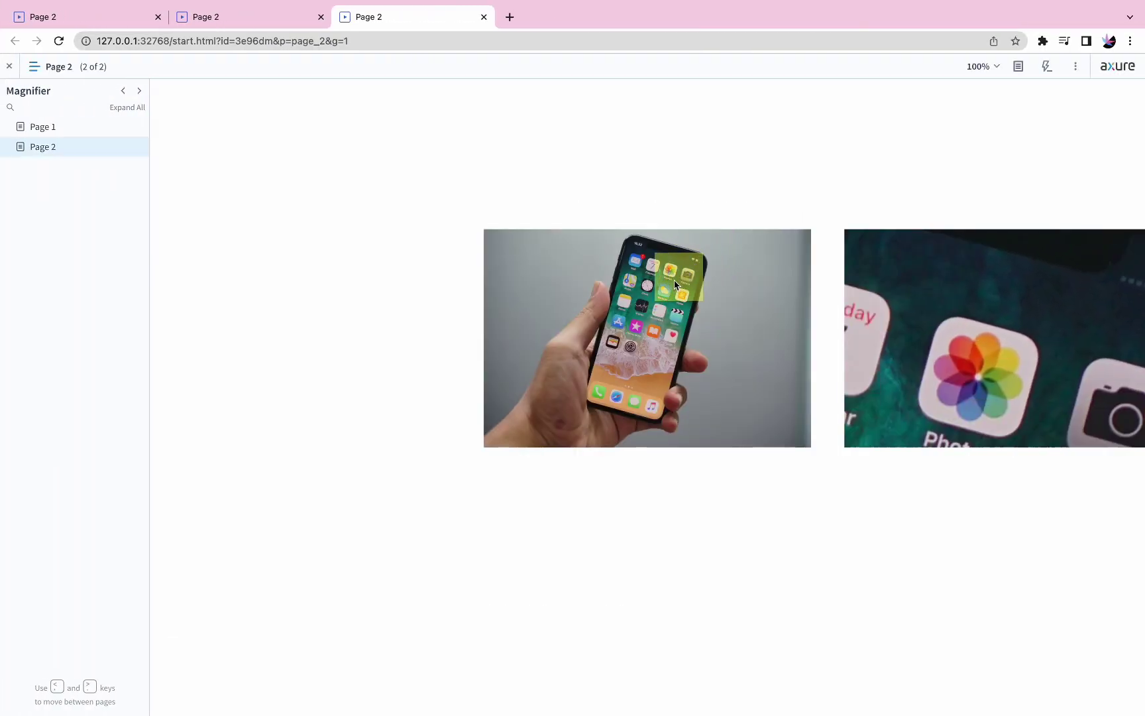